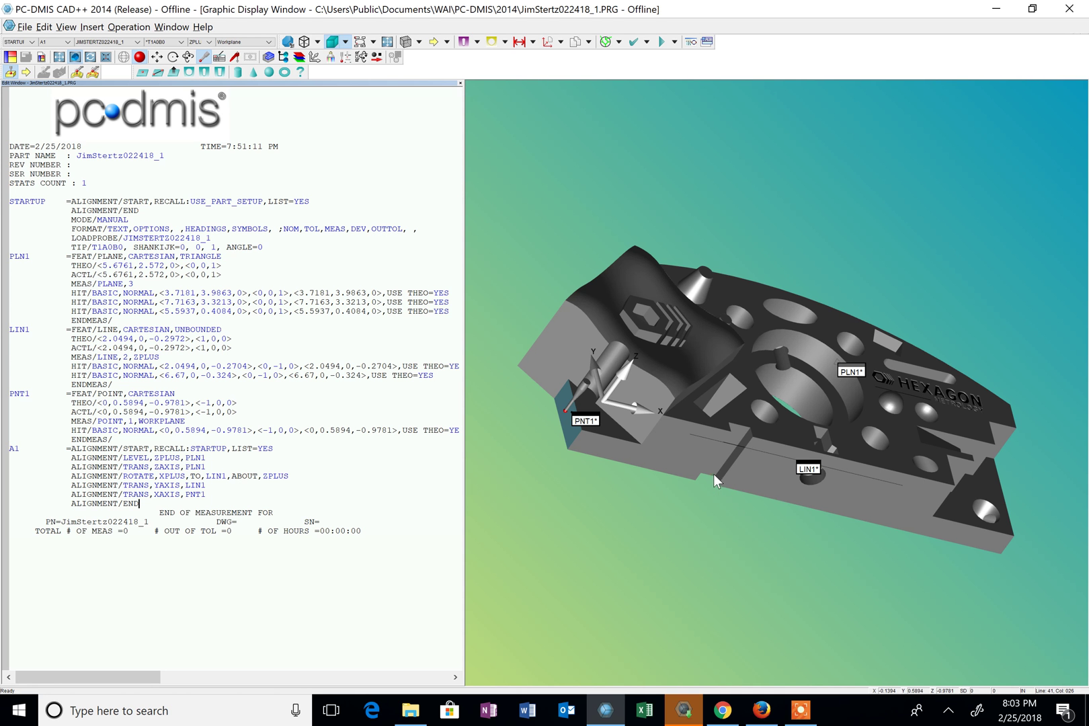
Step: Measure a circle with three hits on the wall of the large central counterbore
{"action": "mouse_move", "coordinate": [719, 468]}
{"action": "middle_mouse_down"}
{"action": "mouse_move", "coordinate": [695, 417]}
{"action": "mouse_move", "coordinate": [685, 454]}
{"action": "mouse_move", "coordinate": [721, 465]}
{"action": "middle_mouse_up"}
{"action": "mouse_move", "coordinate": [722, 466]}
{"action": "right_mouse_down", "text": "ctrl"}
{"action": "mouse_move", "coordinate": [720, 480]}
{"action": "mouse_move", "coordinate": [713, 467]}
{"action": "right_mouse_up", "text": "ctrl"}
{"action": "scroll", "coordinate": [713, 466], "scroll_direction": "up", "scroll_amount": 2}
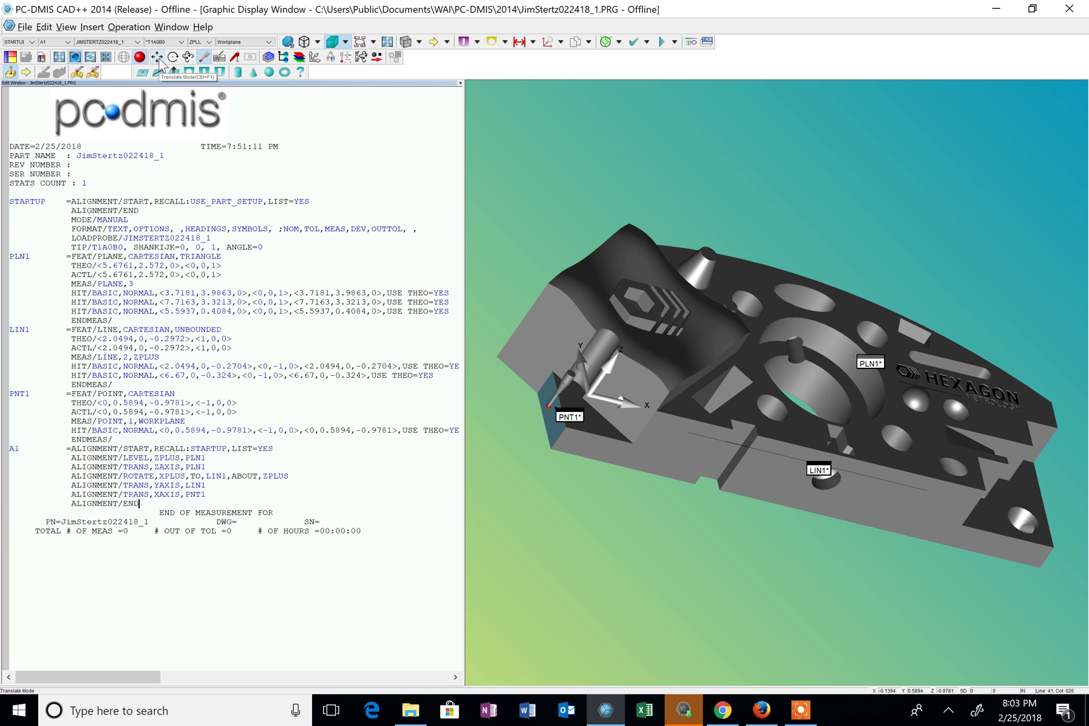
{"action": "left_click", "coordinate": [158, 58]}
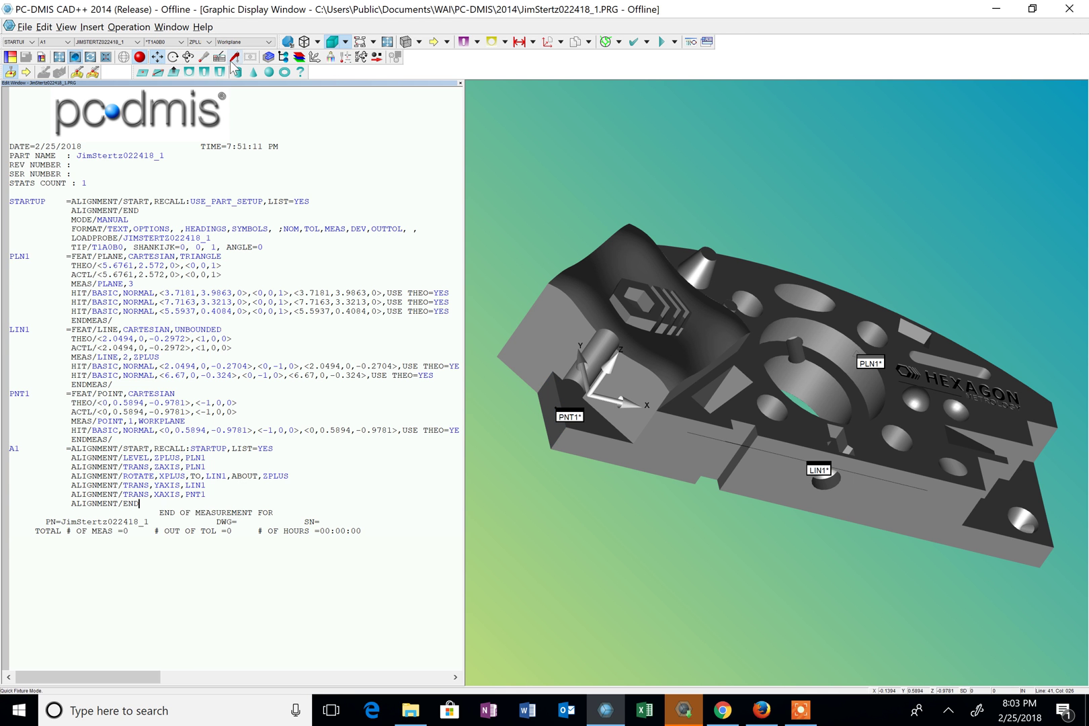
{"action": "left_click", "coordinate": [203, 57]}
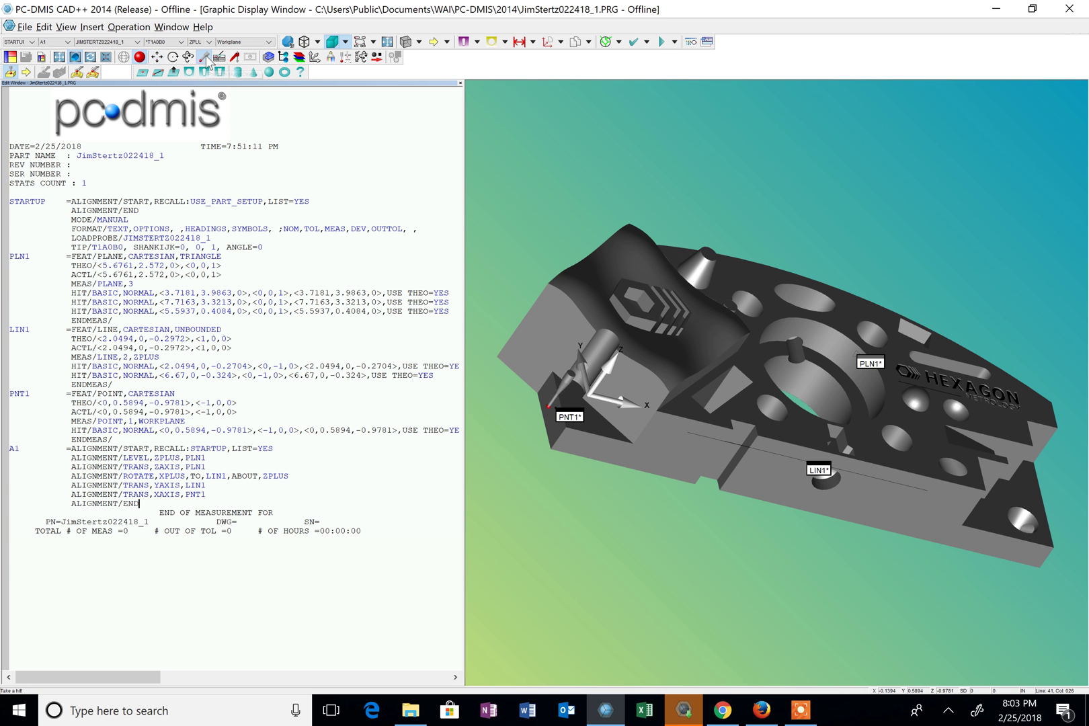
{"action": "middle_click_drag", "start_coordinate": [813, 210], "coordinate": [815, 189]}
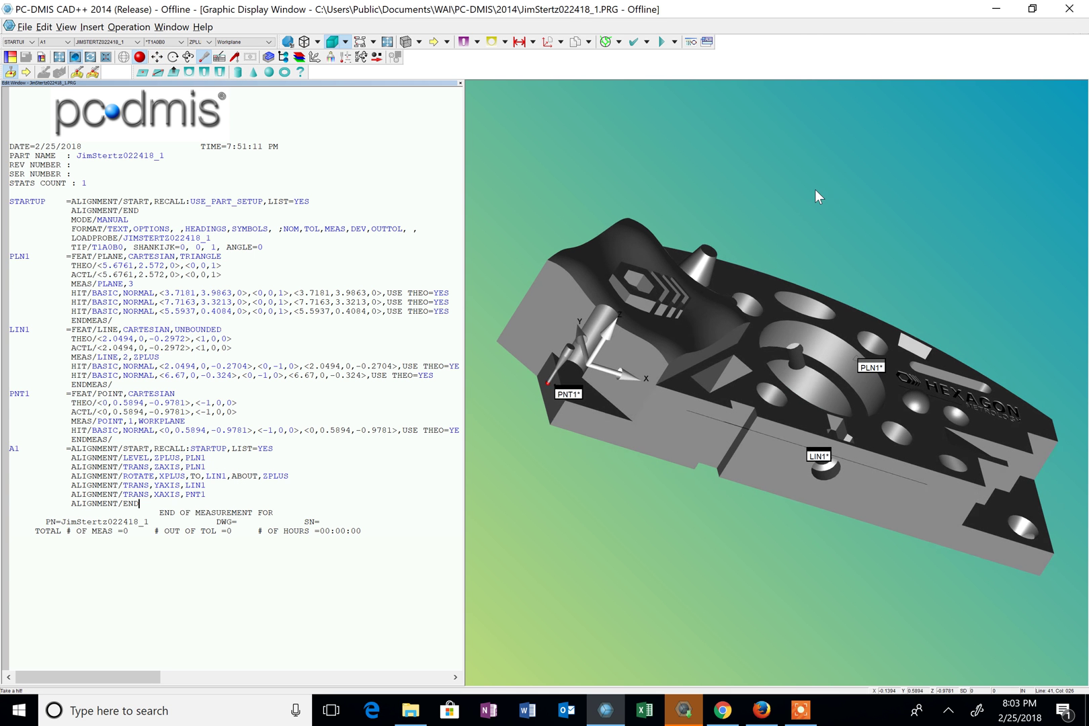
{"action": "scroll", "coordinate": [815, 189], "scroll_direction": "up", "scroll_amount": 1}
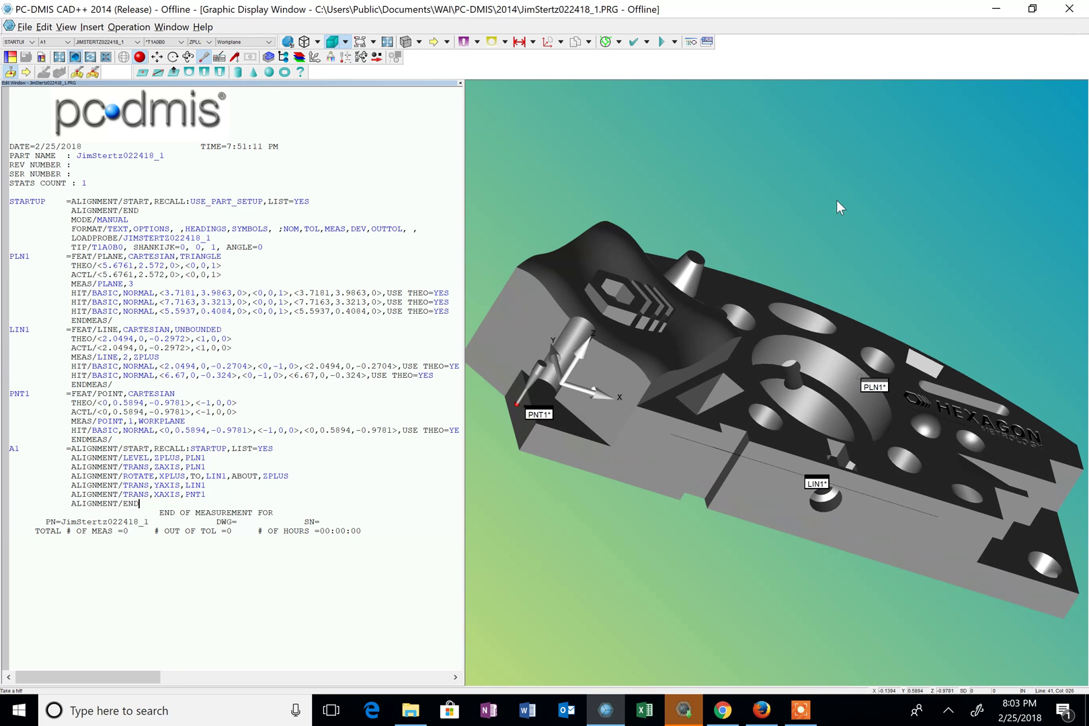
{"action": "left_click", "coordinate": [814, 350]}
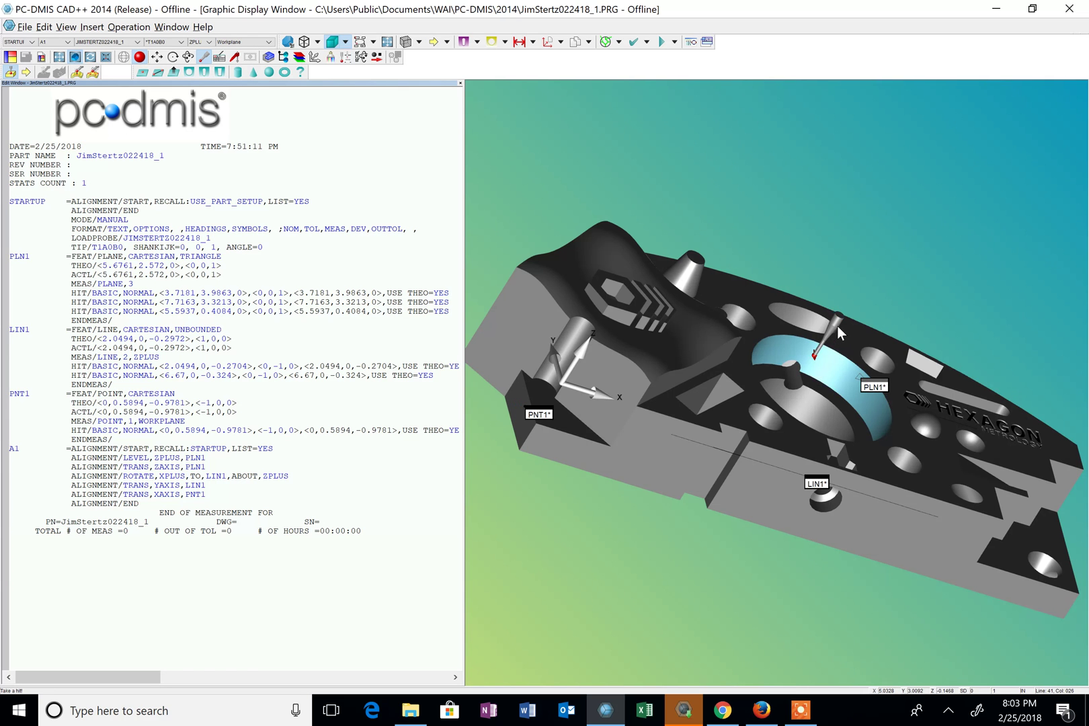
{"action": "right_click_drag", "start_coordinate": [837, 324], "coordinate": [745, 409], "text": "ctrl"}
{"action": "left_click", "coordinate": [887, 418]}
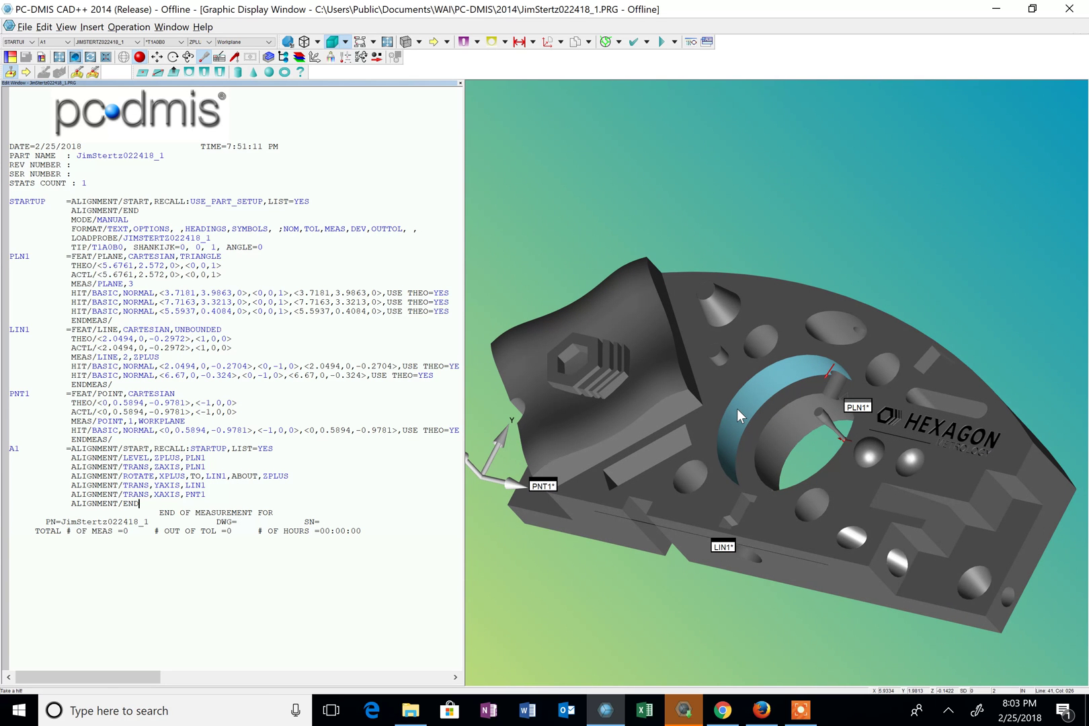
{"action": "left_click", "coordinate": [737, 409]}
{"action": "key", "text": "End"}
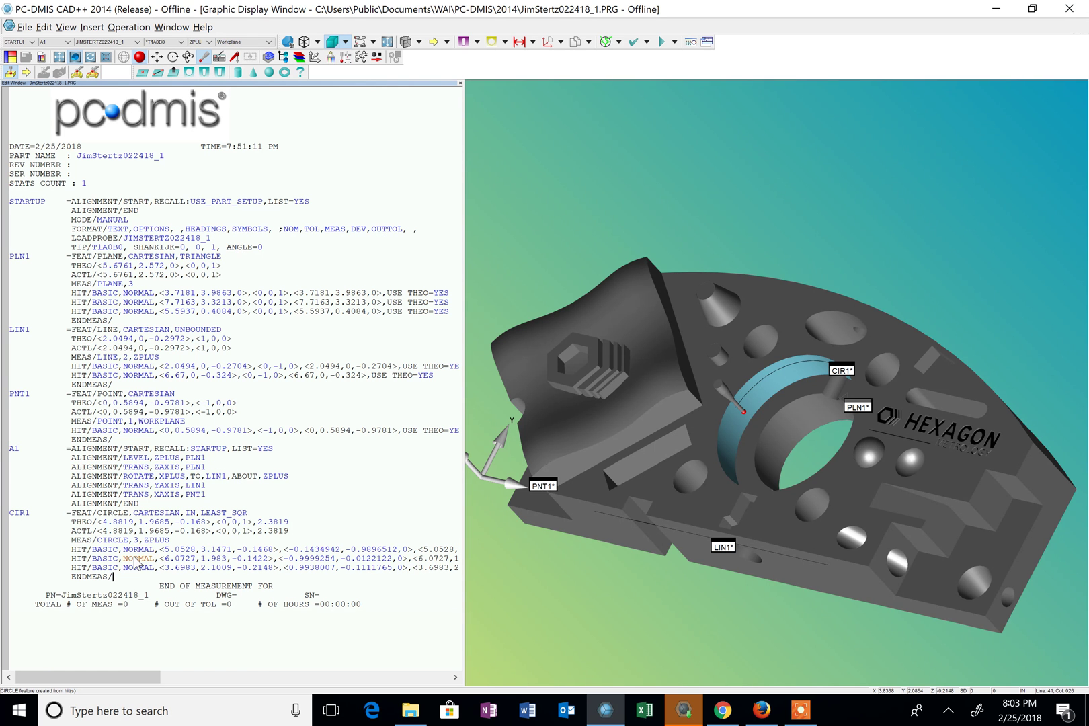
Step: Create a new alignment recalling A1, with its X and Y origins set on the large bore's circle CIR1
{"action": "middle_click_drag", "start_coordinate": [581, 543], "coordinate": [695, 498]}
{"action": "middle_click_drag", "start_coordinate": [736, 535], "coordinate": [790, 555]}
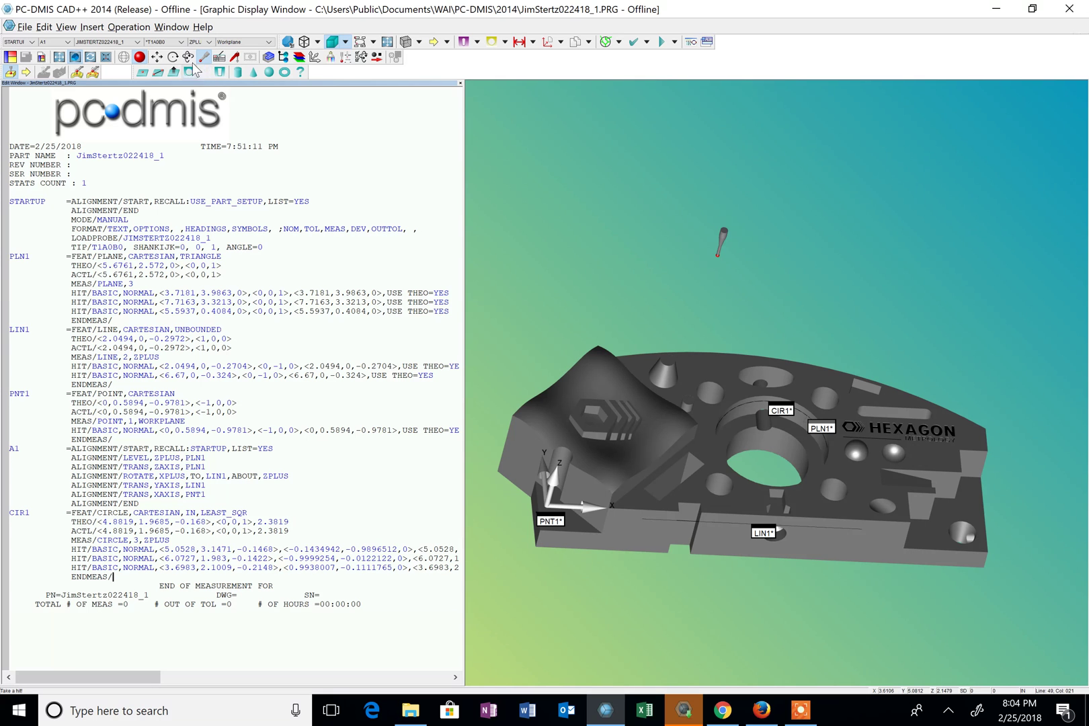
{"action": "left_click", "coordinate": [156, 56]}
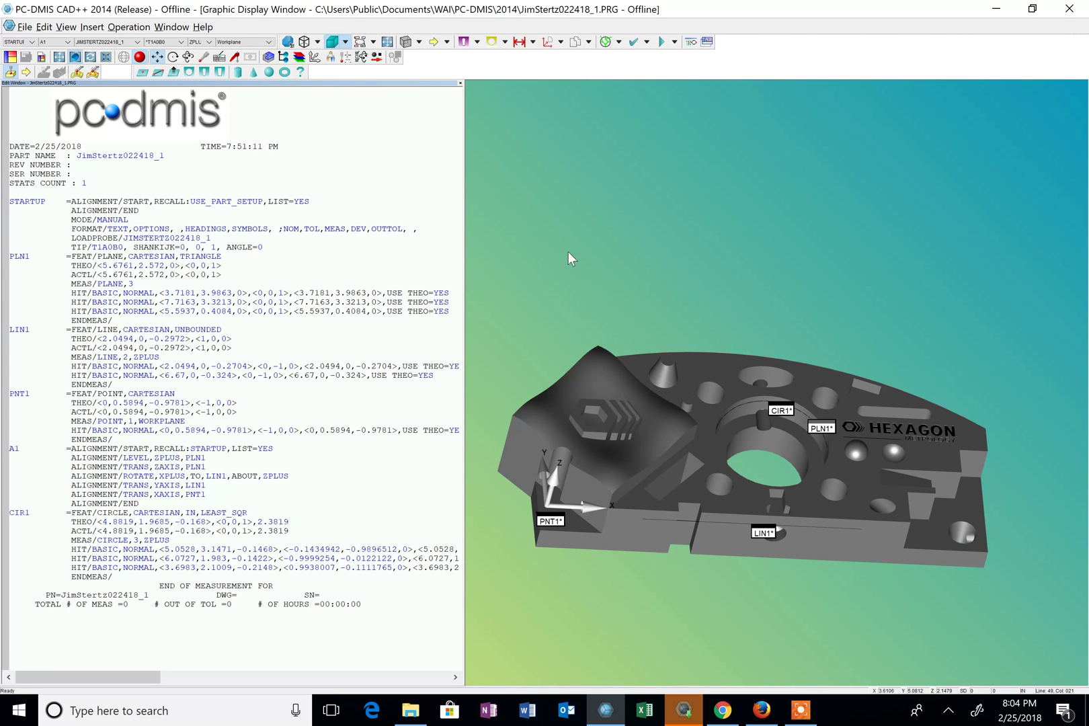
{"action": "left_click_drag", "start_coordinate": [568, 253], "coordinate": [614, 144]}
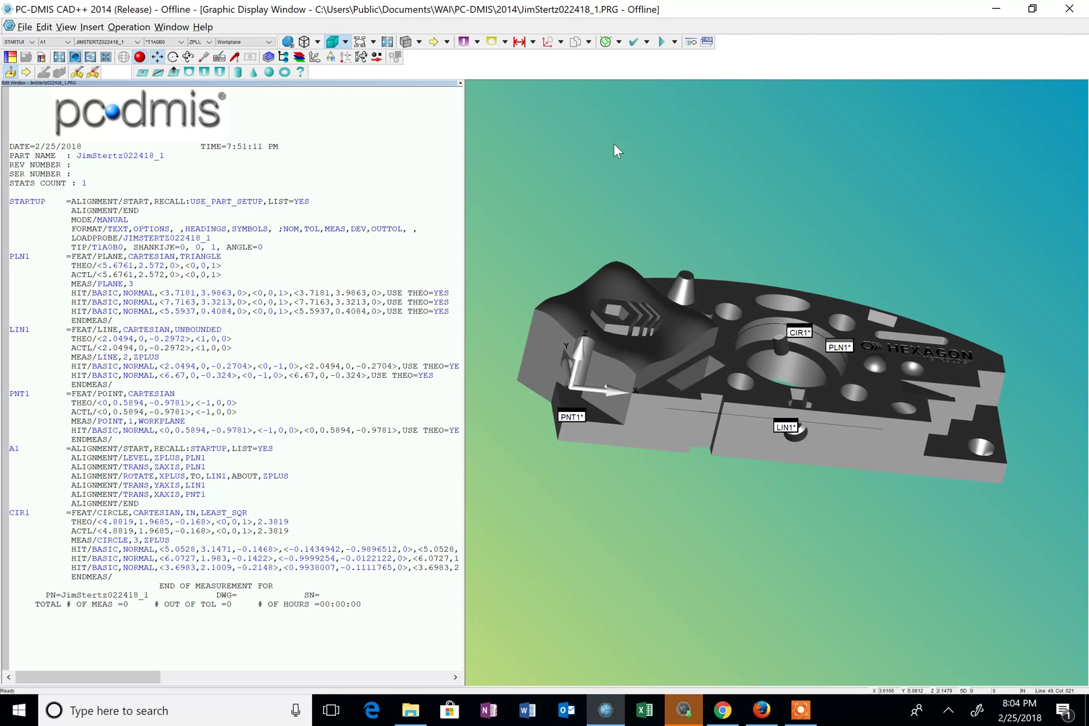
{"action": "left_click_drag", "start_coordinate": [676, 201], "coordinate": [623, 229]}
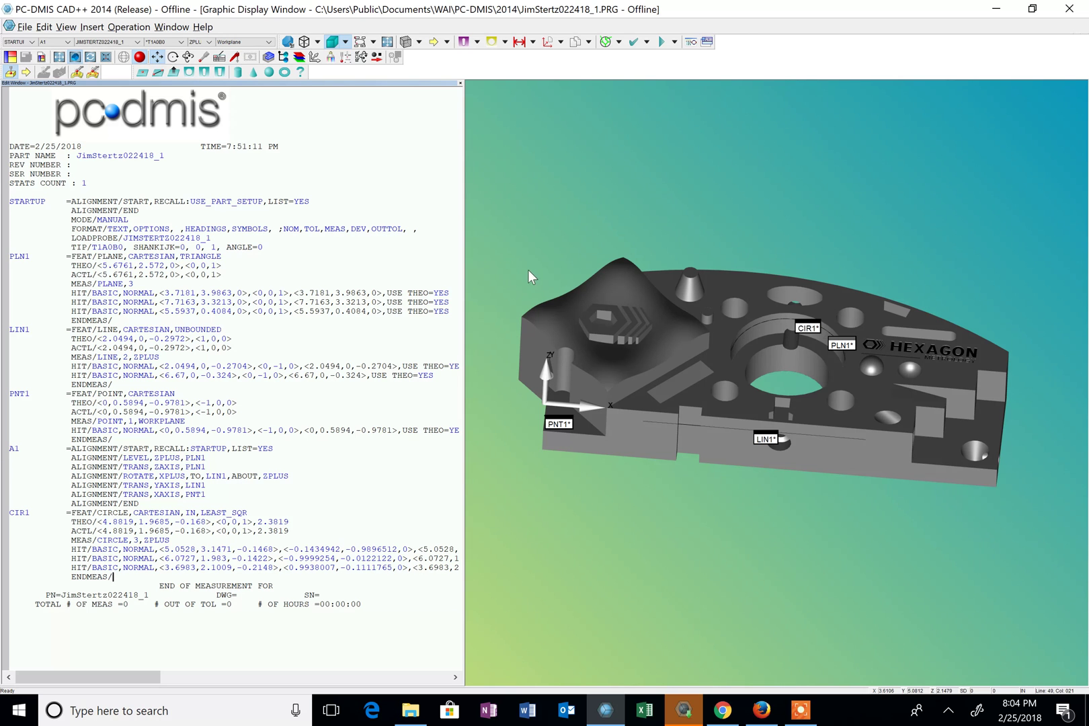
{"action": "left_click", "coordinate": [93, 27]}
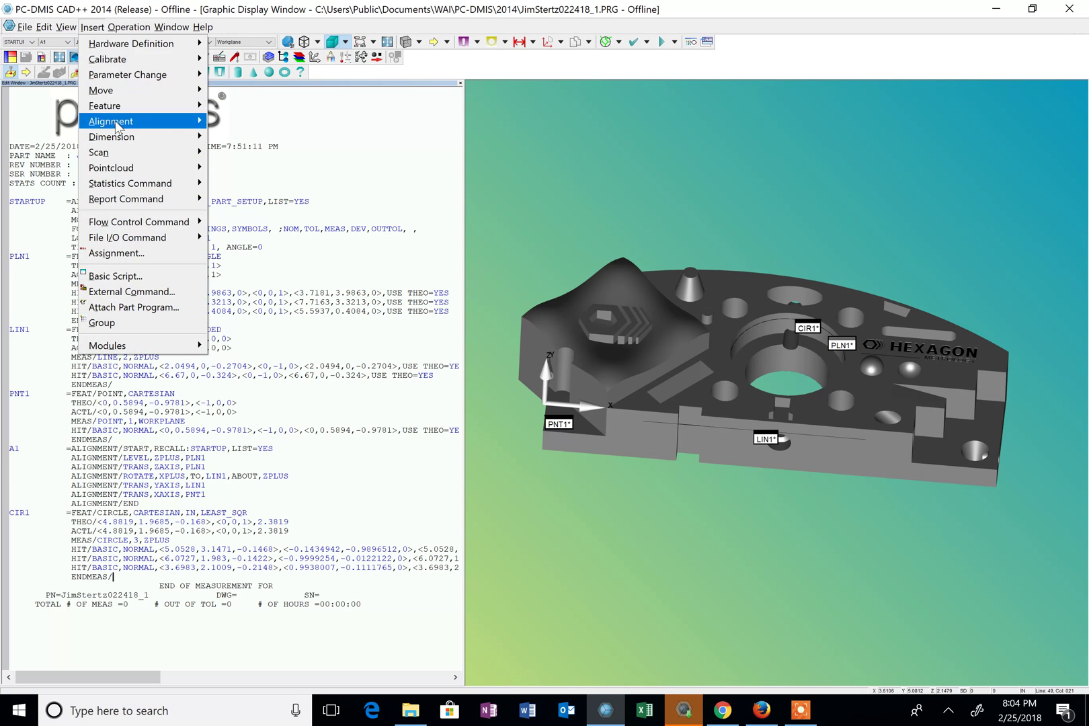
{"action": "mouse_move", "coordinate": [118, 121]}
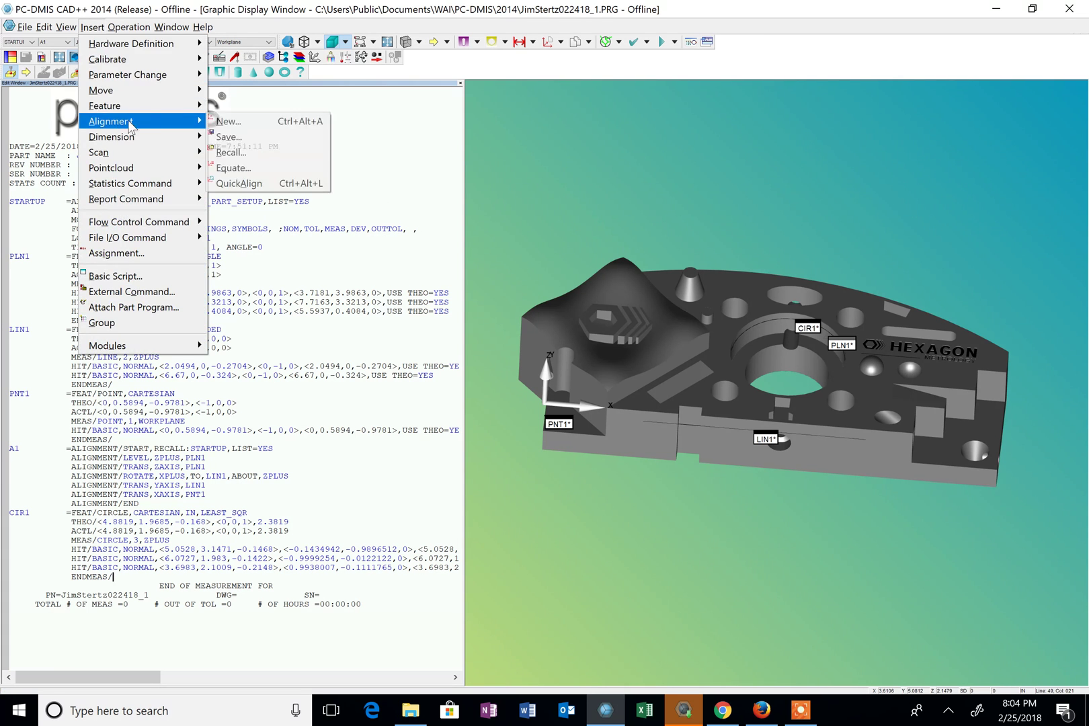
{"action": "left_click", "coordinate": [270, 121]}
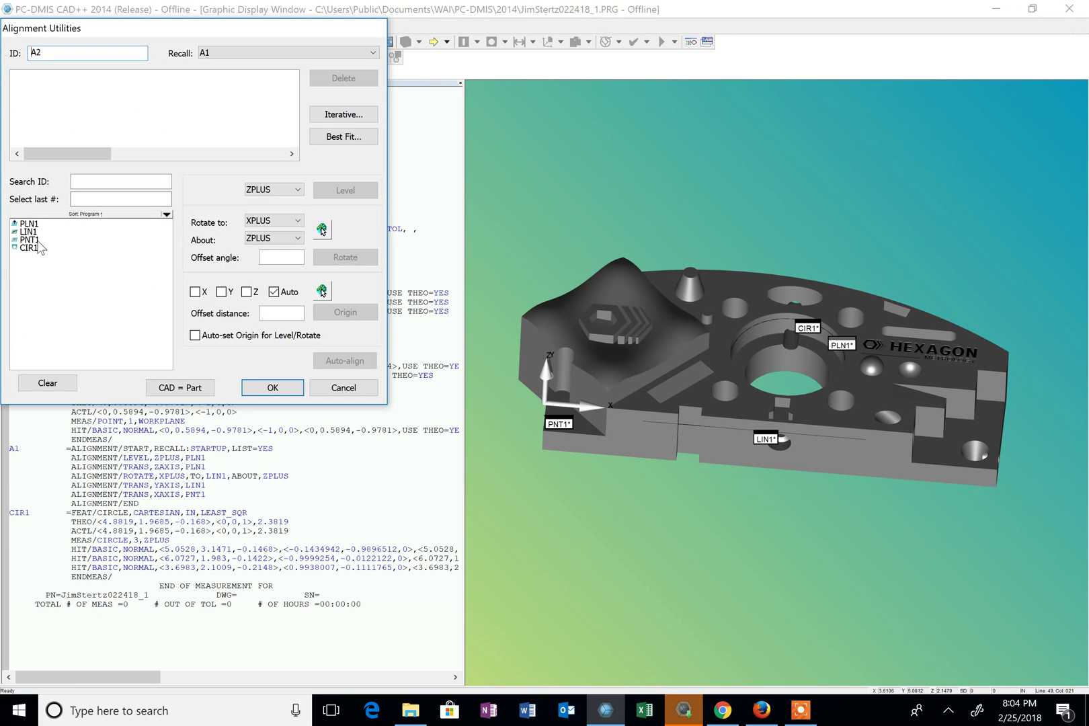
{"action": "left_click", "coordinate": [38, 247]}
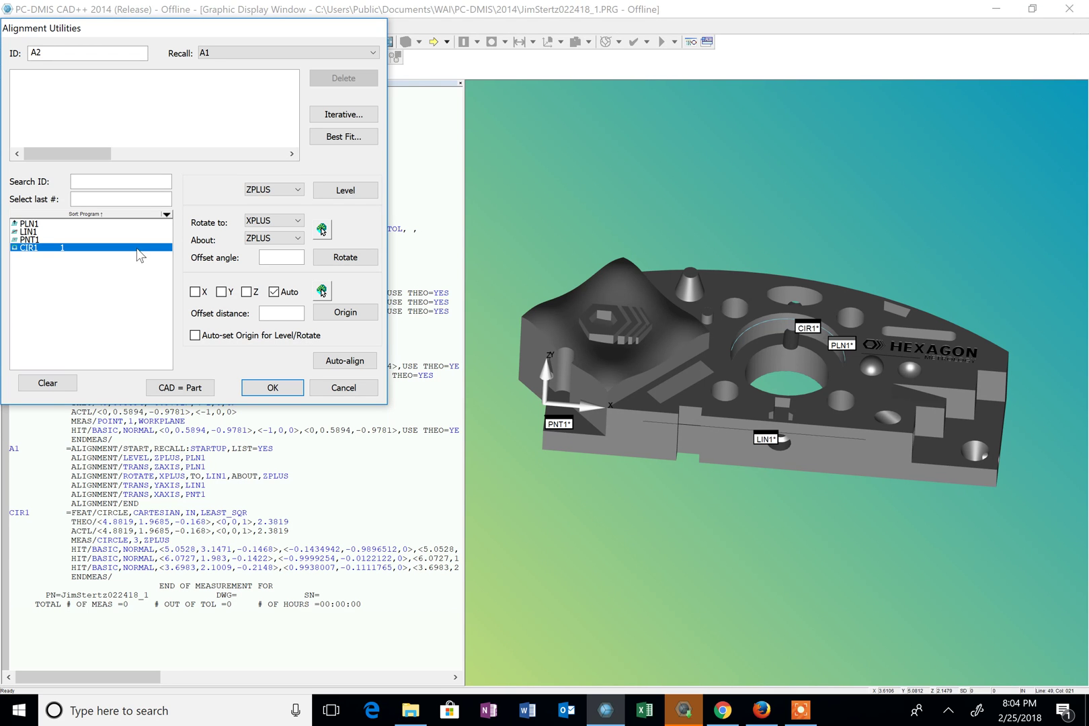
{"action": "left_click", "coordinate": [195, 292]}
{"action": "left_click", "coordinate": [221, 294]}
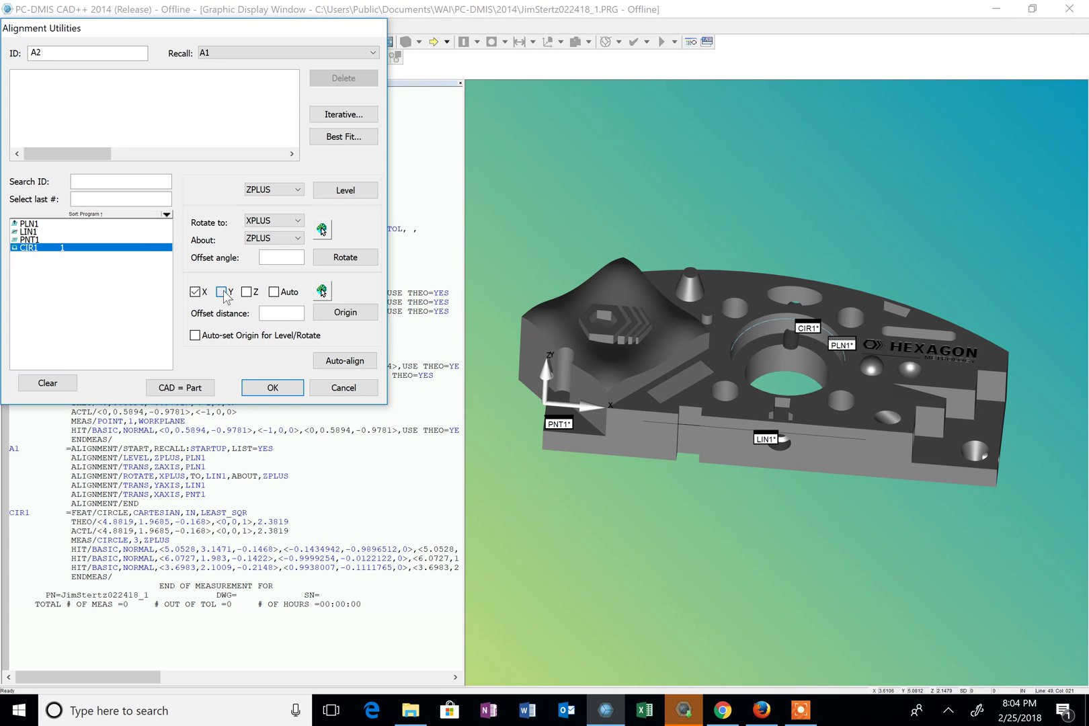
{"action": "left_click", "coordinate": [367, 317]}
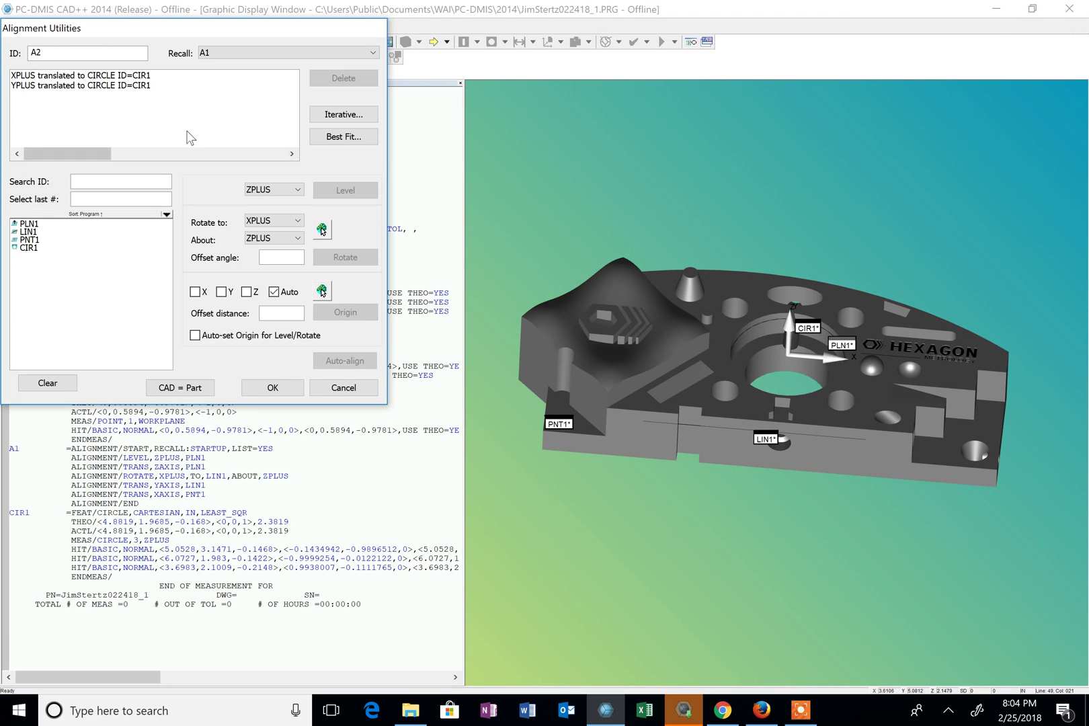
{"action": "left_click", "coordinate": [279, 390]}
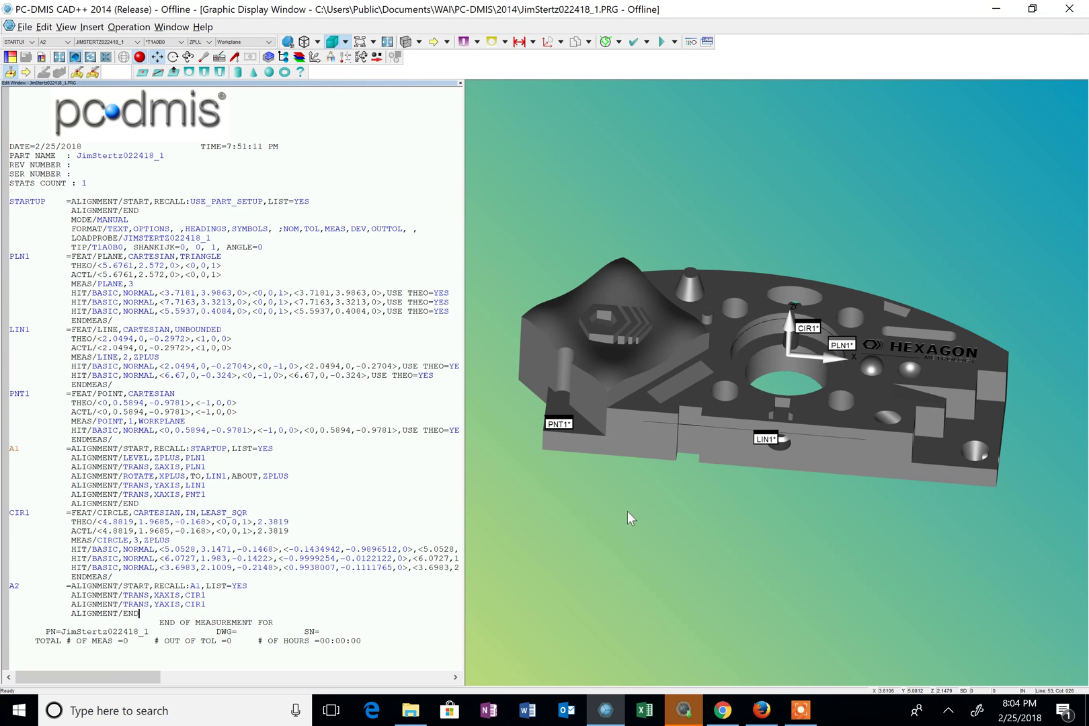
Step: Measure a circle with three hits inside the small hole on the bore's X-minus, Y-plus side, near the cone
{"action": "middle_click_drag", "start_coordinate": [657, 492], "coordinate": [690, 514]}
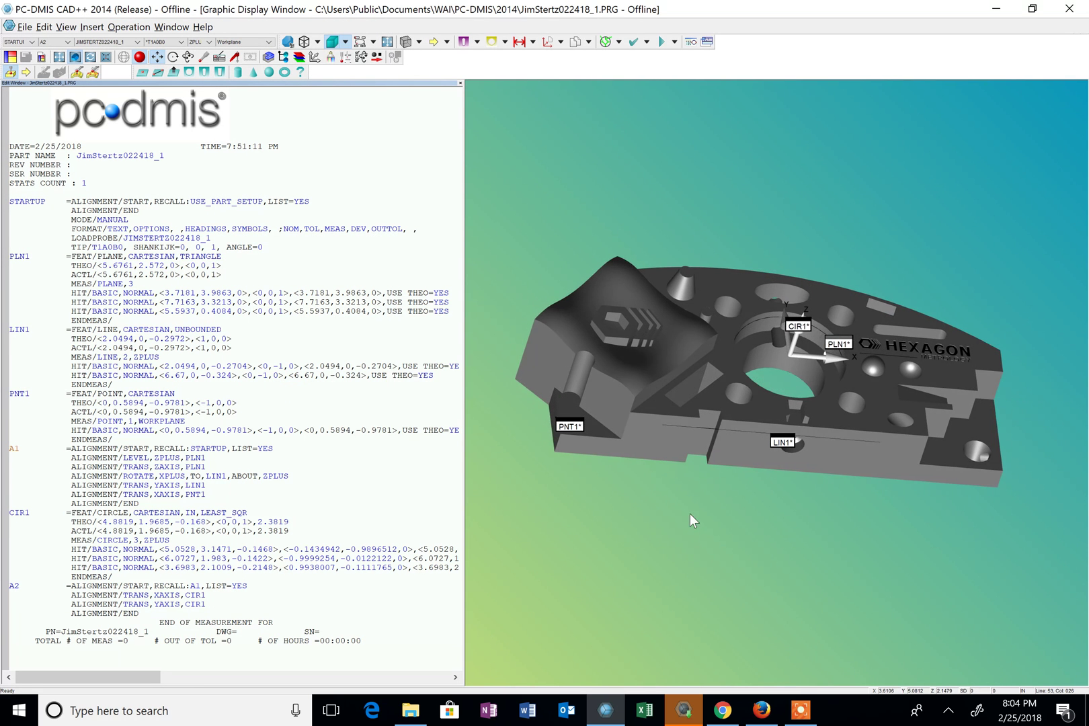
{"action": "scroll", "coordinate": [769, 464], "scroll_direction": "up", "scroll_amount": 2}
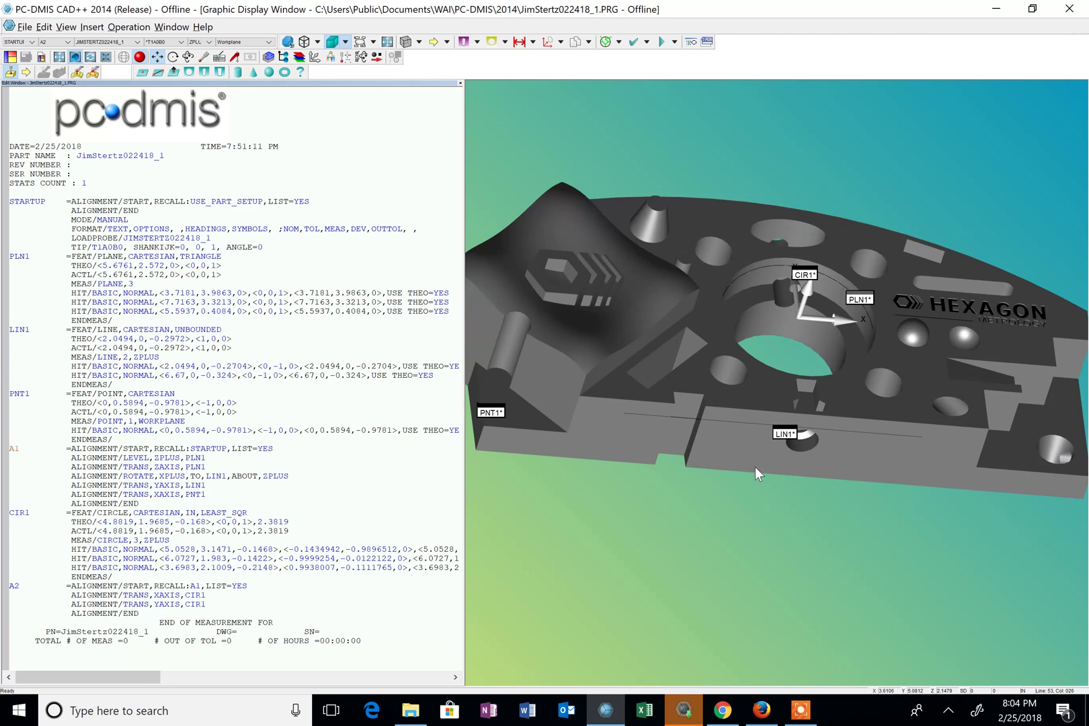
{"action": "middle_click_drag", "start_coordinate": [755, 467], "coordinate": [748, 481]}
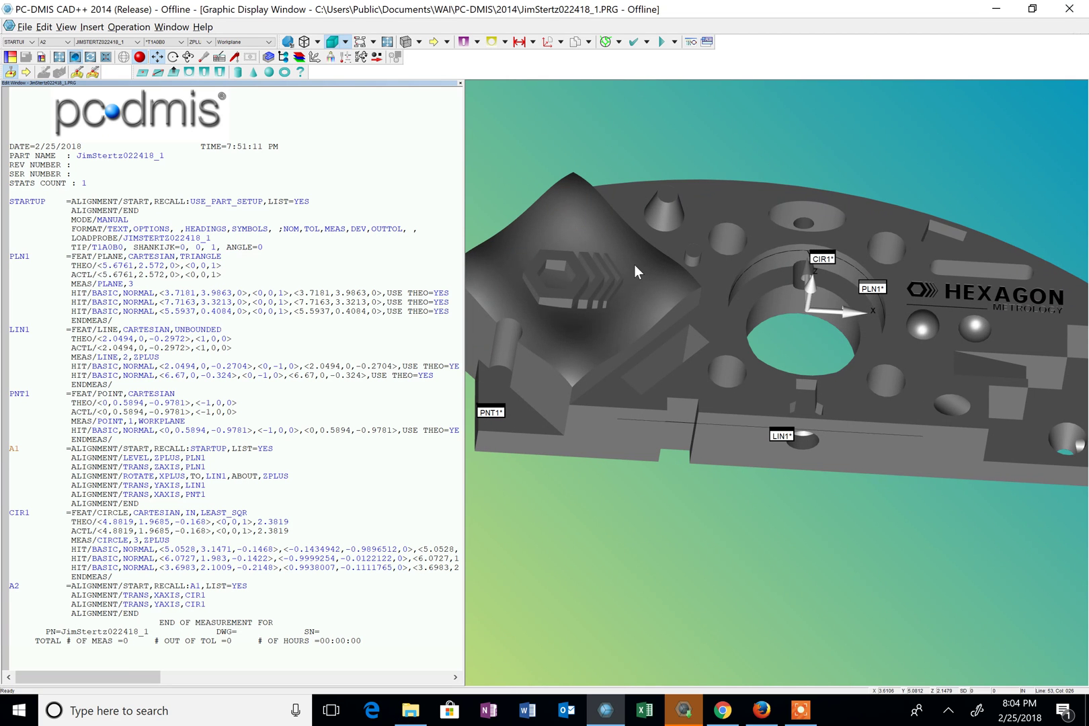
{"action": "left_click", "coordinate": [204, 59]}
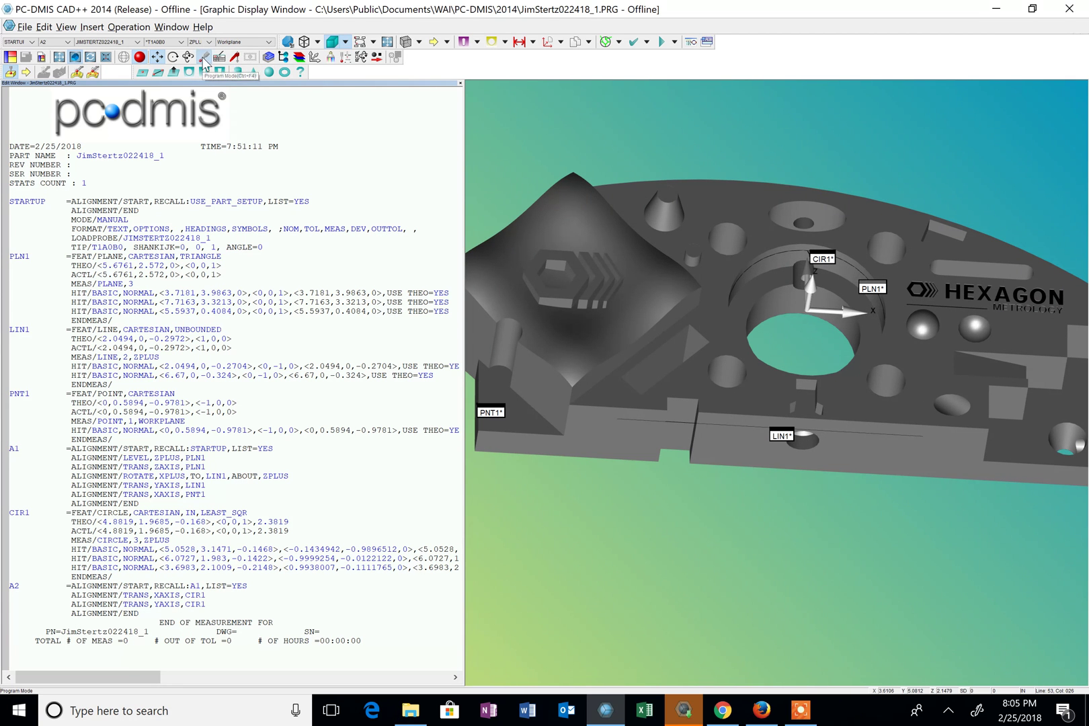
{"action": "scroll", "coordinate": [735, 229], "scroll_direction": "up", "scroll_amount": 3}
{"action": "left_click", "coordinate": [726, 230]}
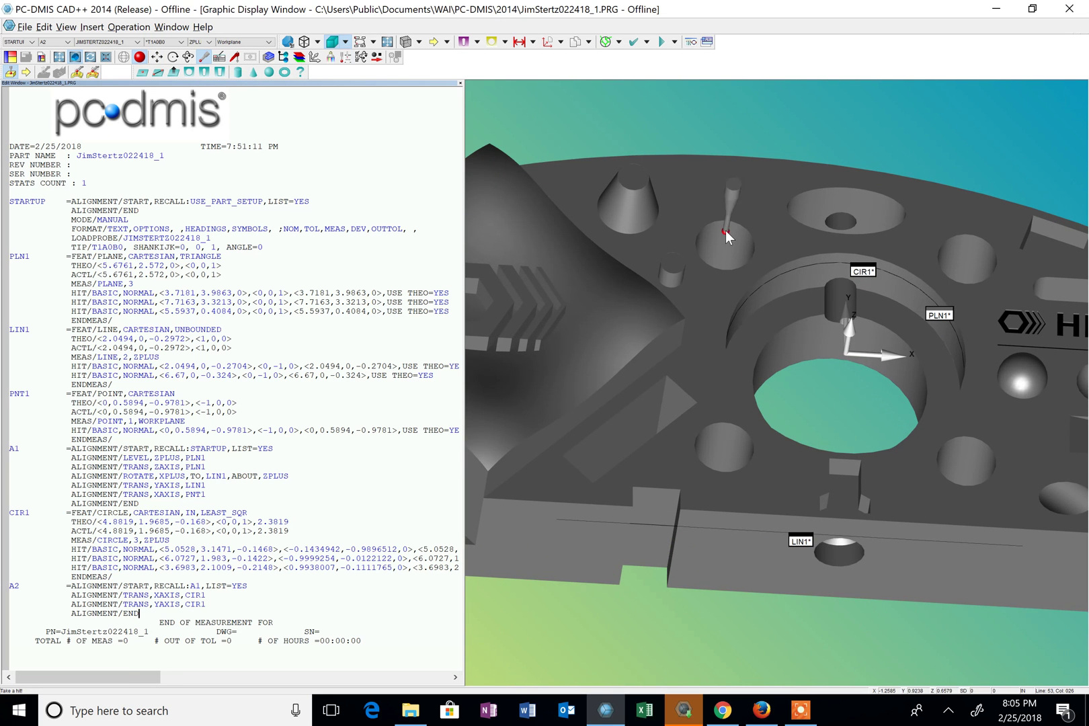
{"action": "middle_click_drag", "start_coordinate": [737, 235], "coordinate": [793, 275]}
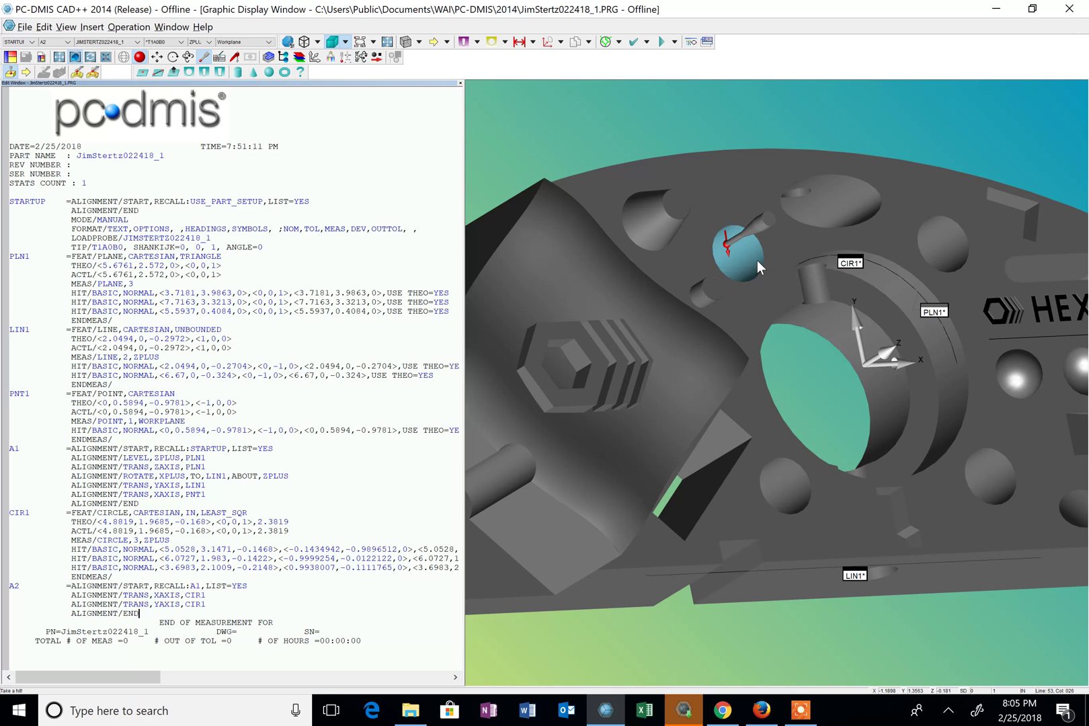
{"action": "right_click_drag", "start_coordinate": [789, 257], "coordinate": [693, 253], "text": "ctrl"}
{"action": "left_click", "coordinate": [701, 251]}
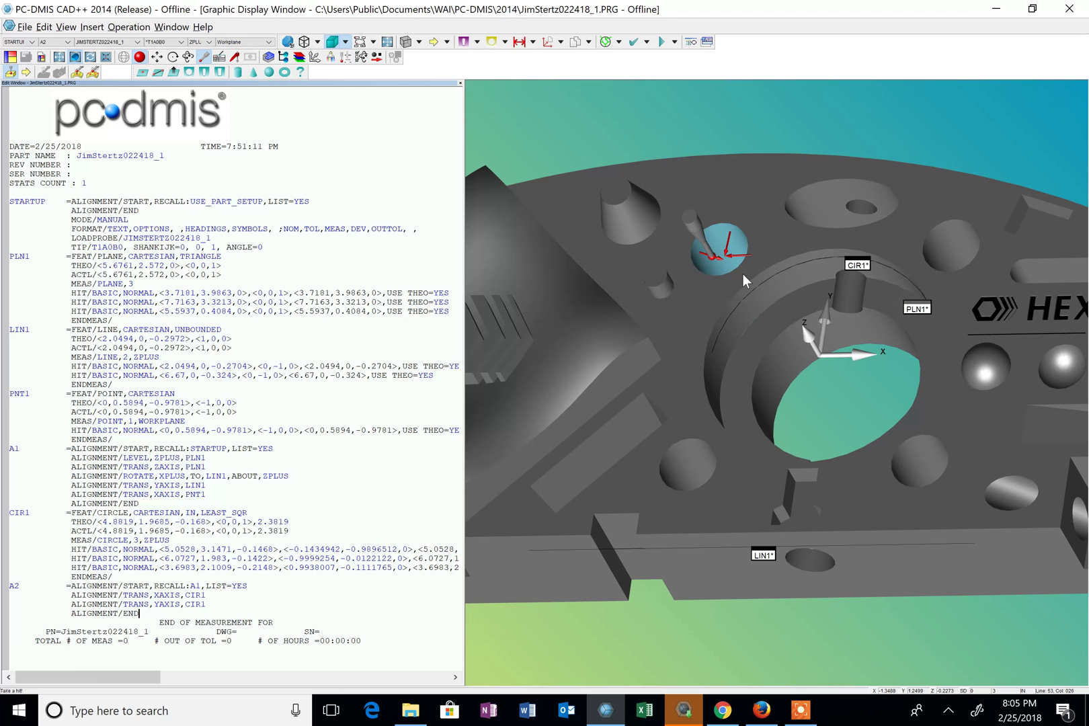
{"action": "key", "text": "End"}
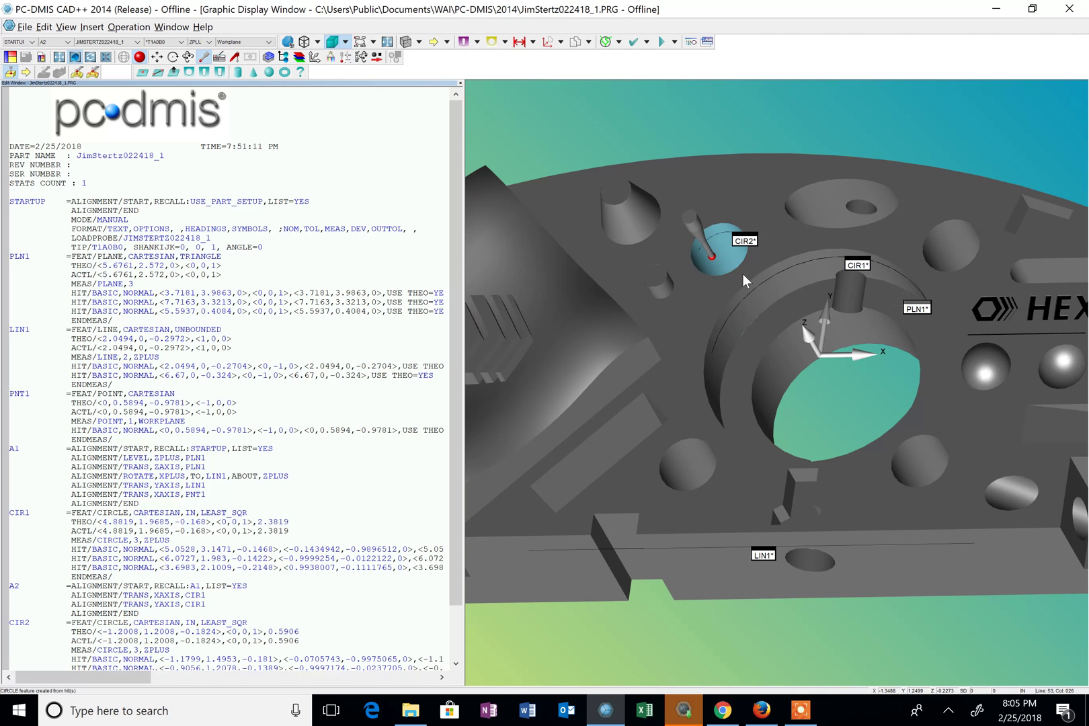
Step: Measure a circle with three hits inside the small hole on the bore's X-plus, Y-plus side
{"action": "left_click", "coordinate": [932, 244]}
{"action": "right_click_drag", "start_coordinate": [932, 245], "coordinate": [986, 275], "text": "ctrl"}
{"action": "left_click", "coordinate": [986, 275]}
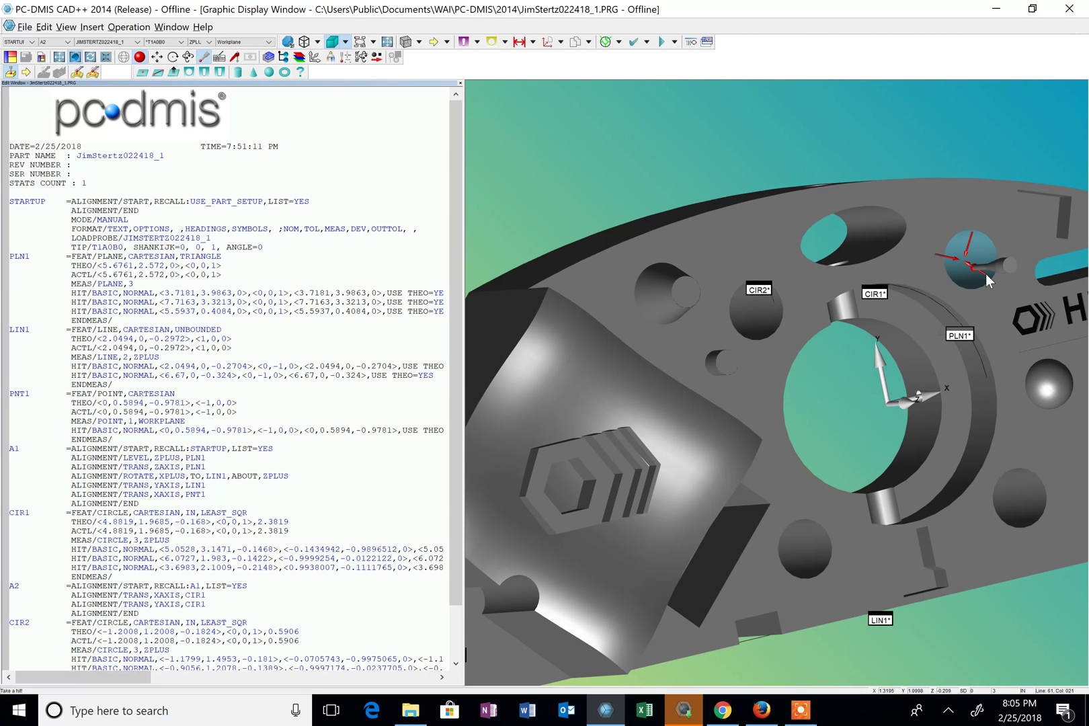
{"action": "key", "text": "End"}
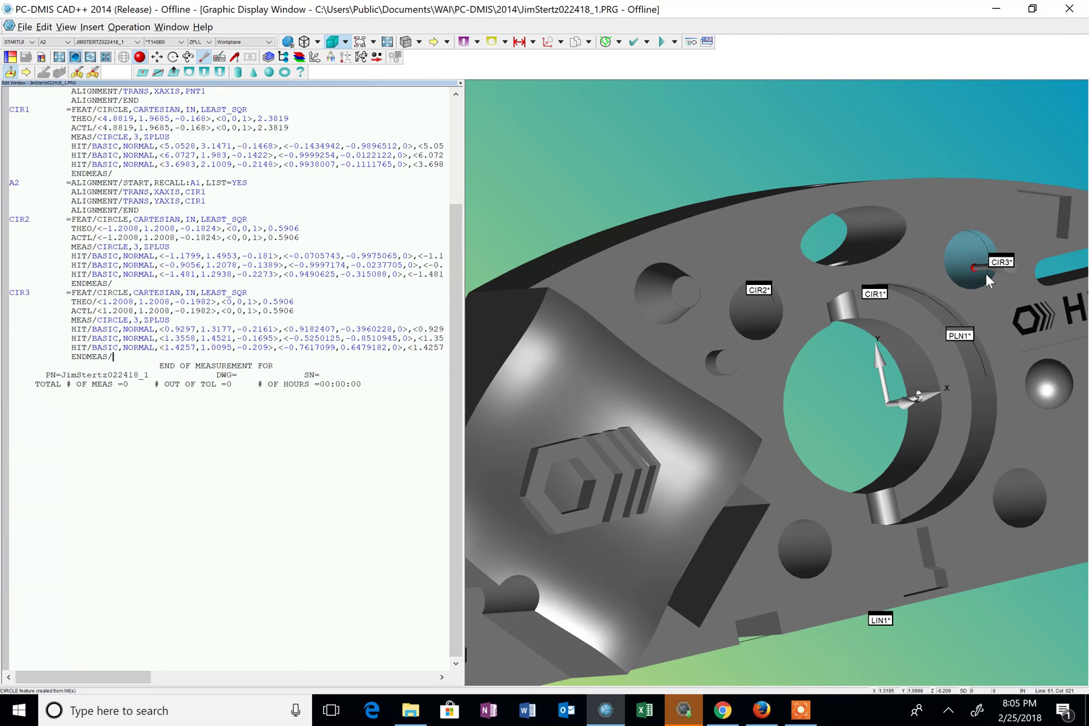
Step: Measure a circle with three hits inside the small hole on the bore's X-plus, Y-minus side
{"action": "left_click", "coordinate": [1036, 504]}
{"action": "right_click_drag", "start_coordinate": [1037, 501], "coordinate": [979, 467], "text": "ctrl"}
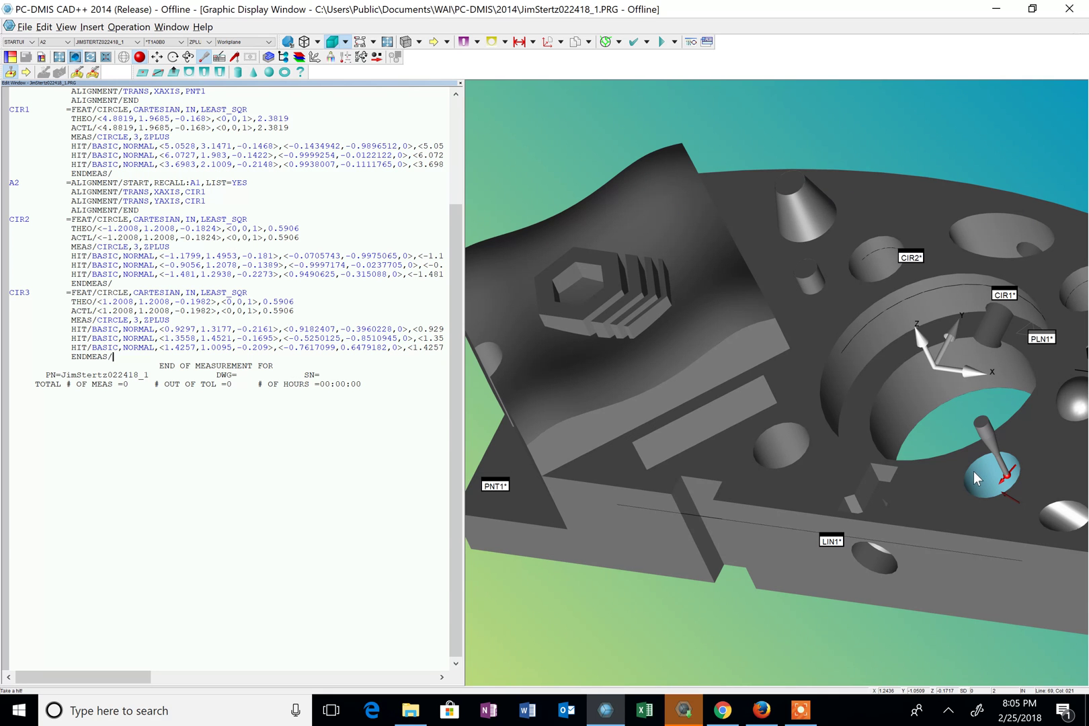
{"action": "left_click", "coordinate": [975, 472]}
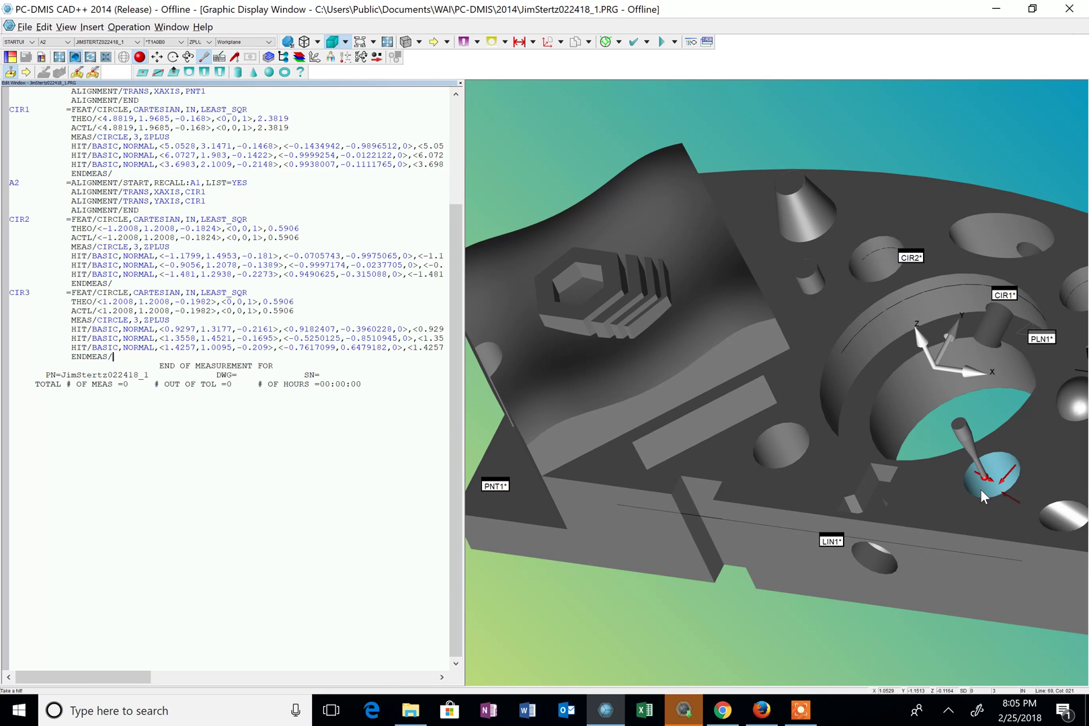
{"action": "key", "text": "End"}
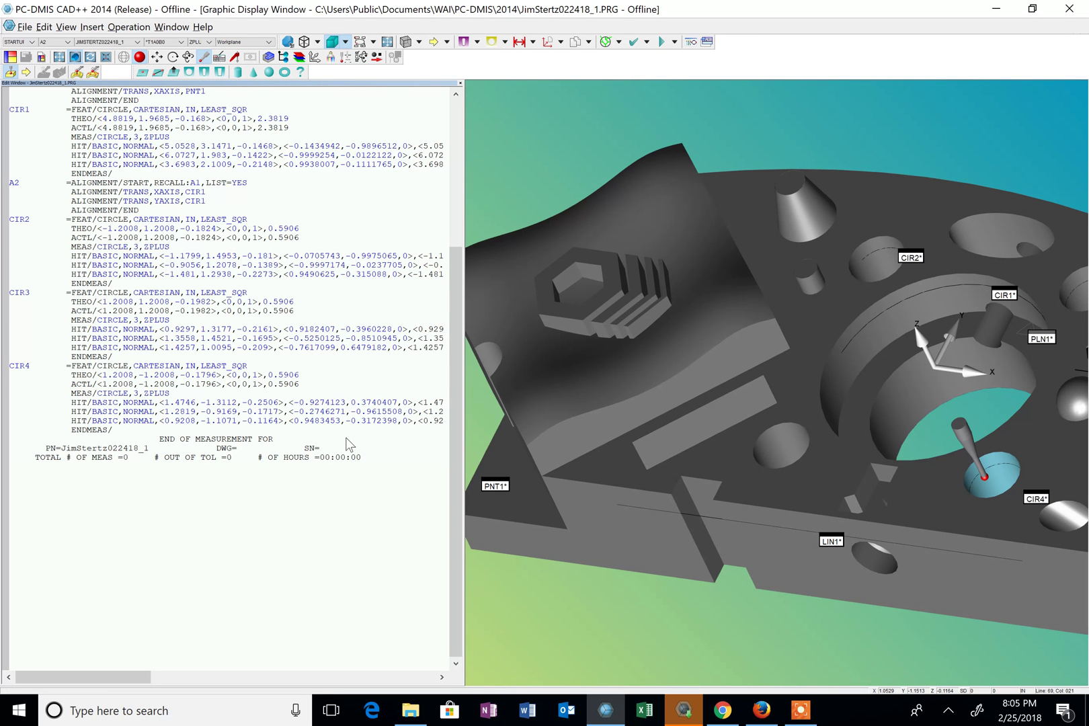
Step: Measure a circle with three hits inside the small hole on the bore's X-minus, Y-minus side
{"action": "middle_click_drag", "start_coordinate": [819, 421], "coordinate": [792, 423]}
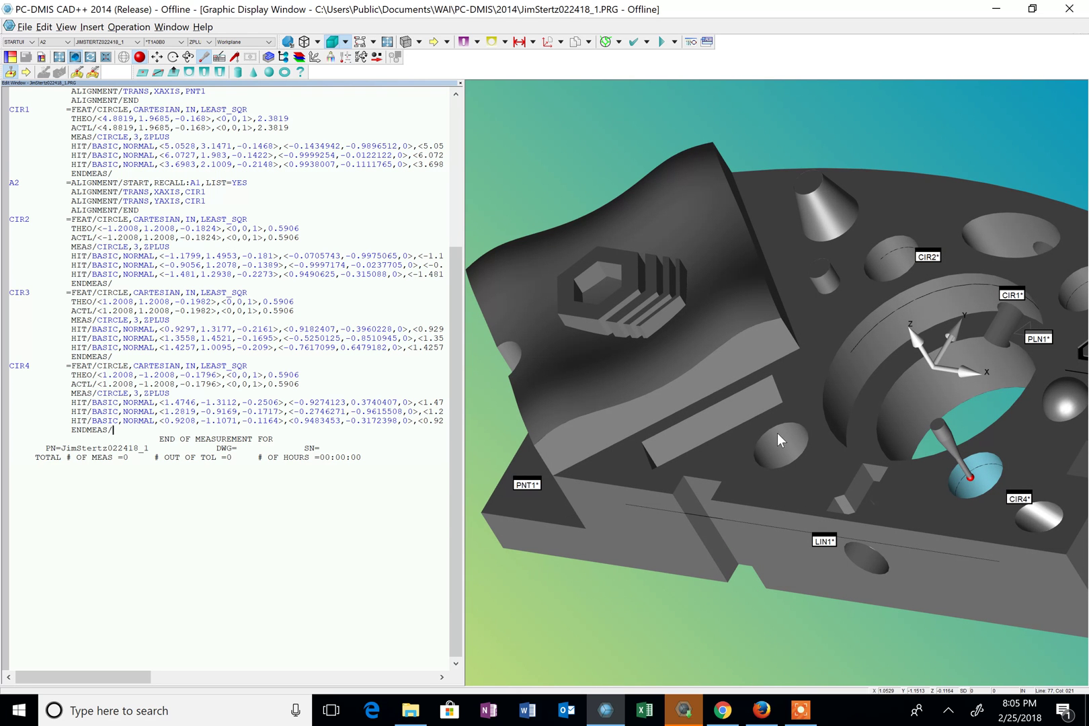
{"action": "left_click", "coordinate": [777, 434]}
{"action": "middle_click_drag", "start_coordinate": [777, 436], "coordinate": [833, 312]}
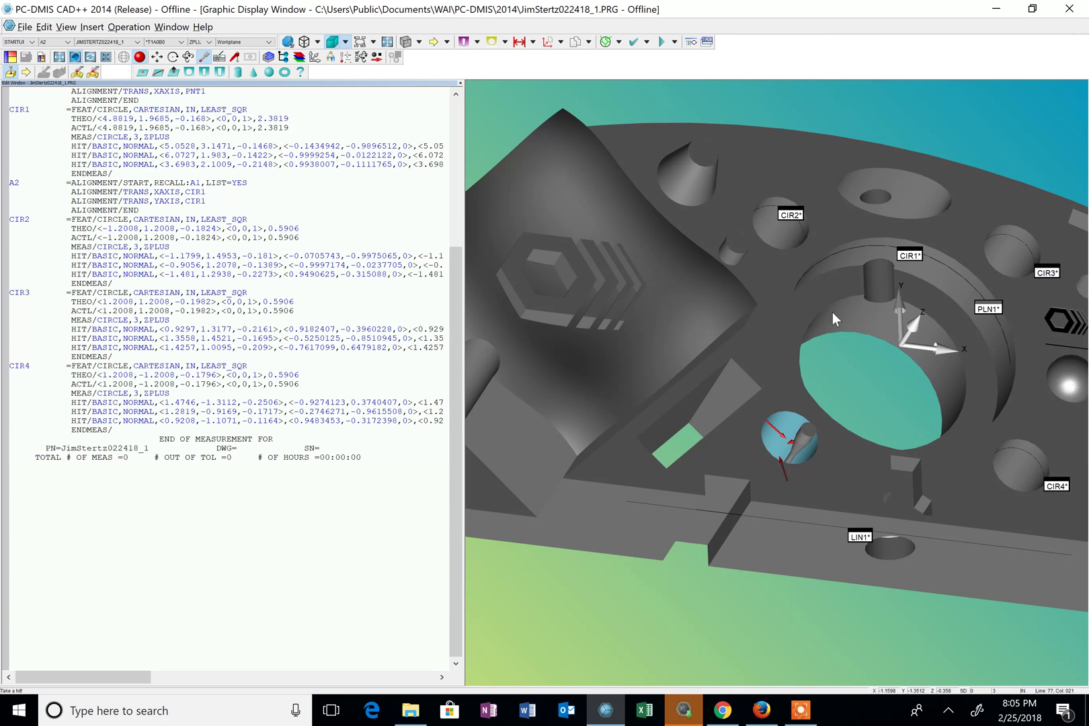
{"action": "key", "text": "End"}
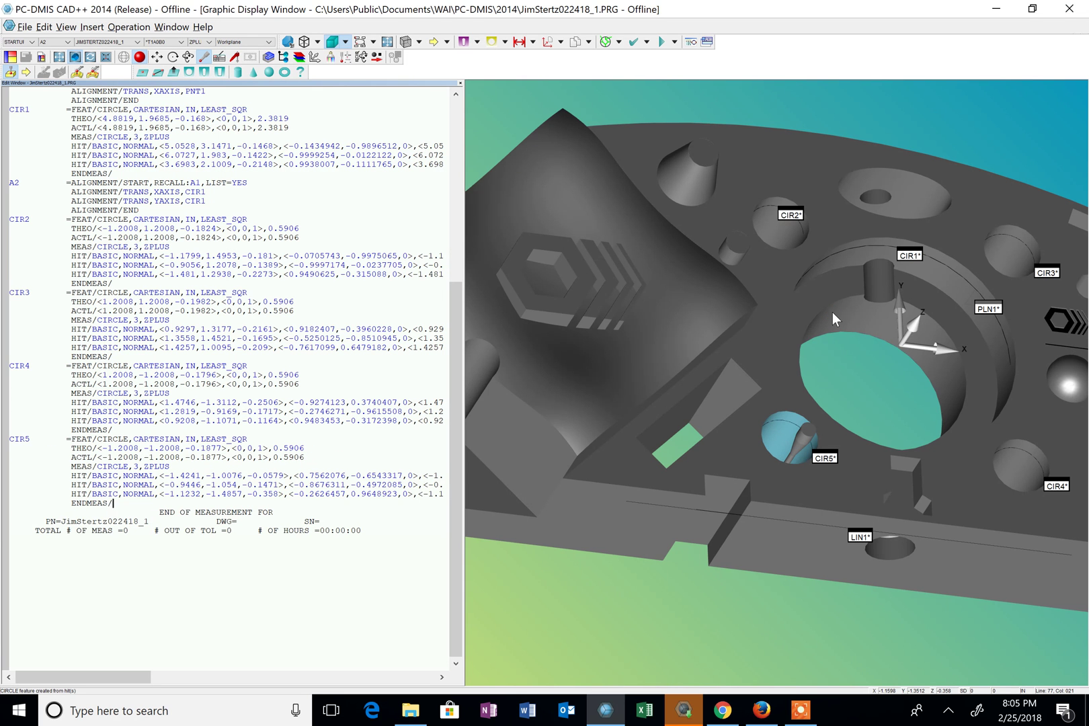
Step: Measure a single point on the X-plus-facing side wall of the front-edge notch, near the CIR5 hole
{"action": "middle_click_drag", "start_coordinate": [875, 410], "coordinate": [788, 388]}
{"action": "scroll", "coordinate": [879, 382], "scroll_direction": "up", "scroll_amount": 1}
{"action": "scroll", "coordinate": [879, 386], "scroll_direction": "down", "scroll_amount": 4}
{"action": "scroll", "coordinate": [788, 388], "scroll_direction": "up", "scroll_amount": 2}
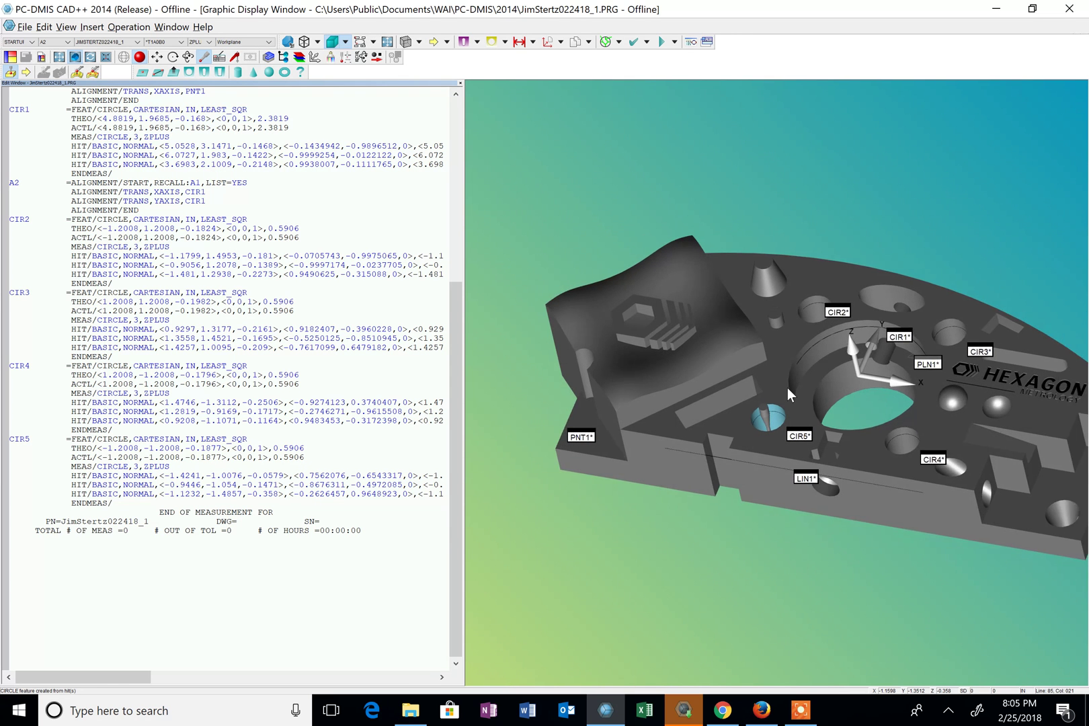
{"action": "scroll", "coordinate": [787, 380], "scroll_direction": "up", "scroll_amount": 2}
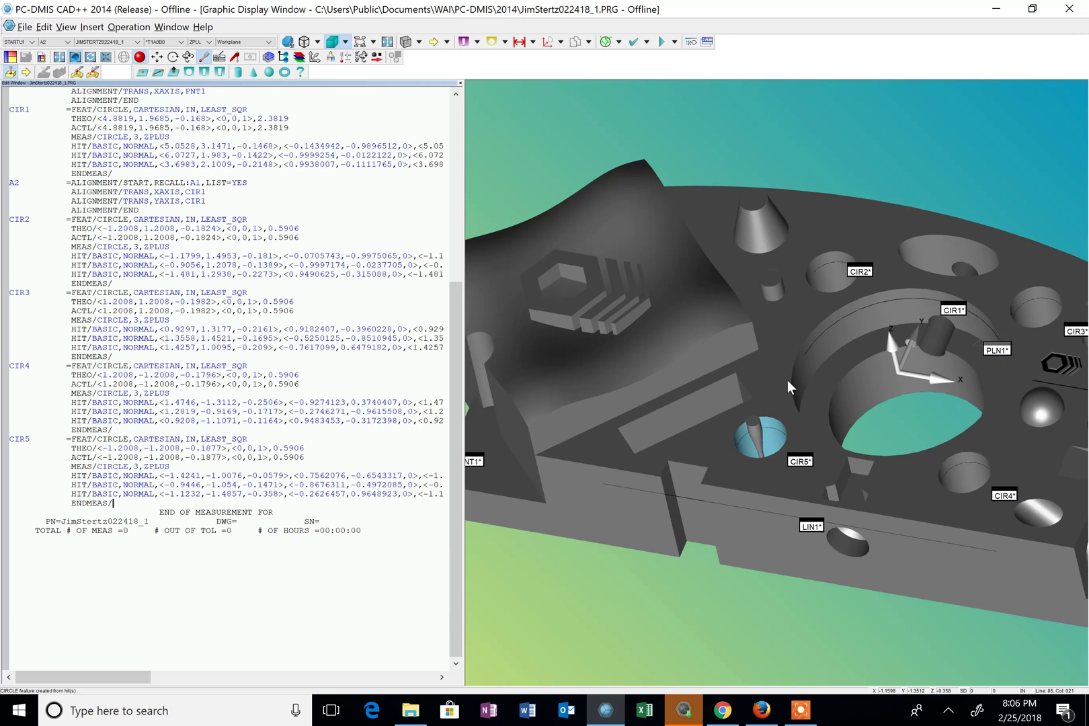
{"action": "scroll", "coordinate": [776, 392], "scroll_direction": "up", "scroll_amount": 1}
{"action": "middle_click_drag", "start_coordinate": [765, 407], "coordinate": [656, 492]}
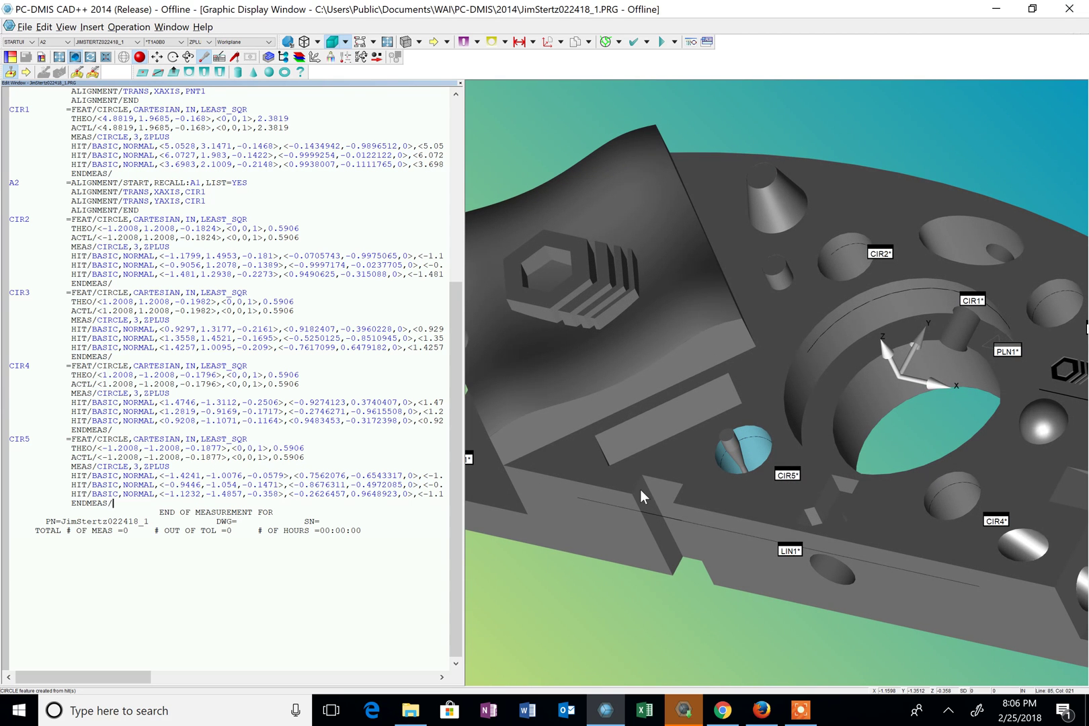
{"action": "left_click", "coordinate": [651, 494]}
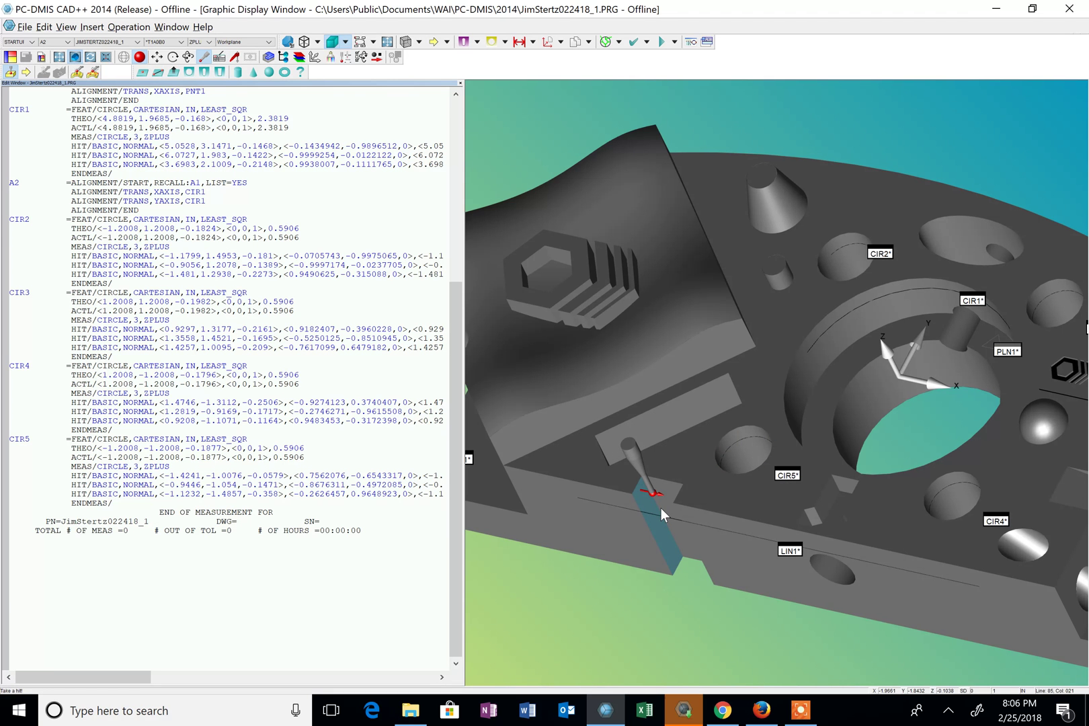
{"action": "key", "text": "End"}
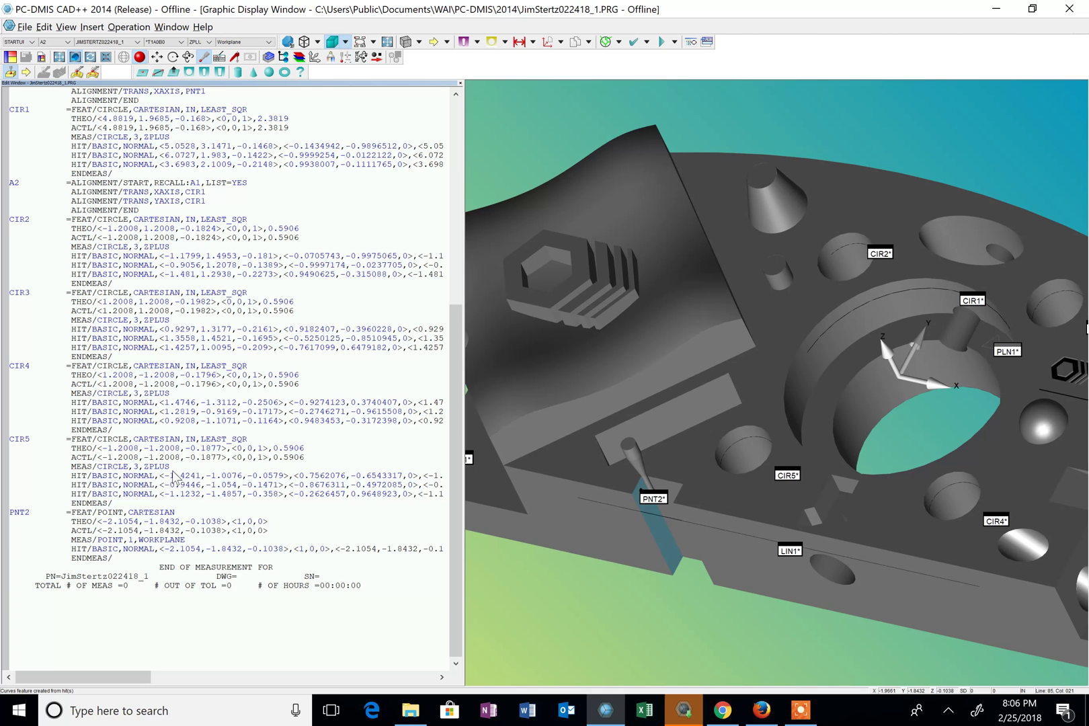
Step: Measure a single point on the opposite, X-minus-facing side wall of the front-edge notch
{"action": "middle_click_drag", "start_coordinate": [684, 530], "coordinate": [871, 568]}
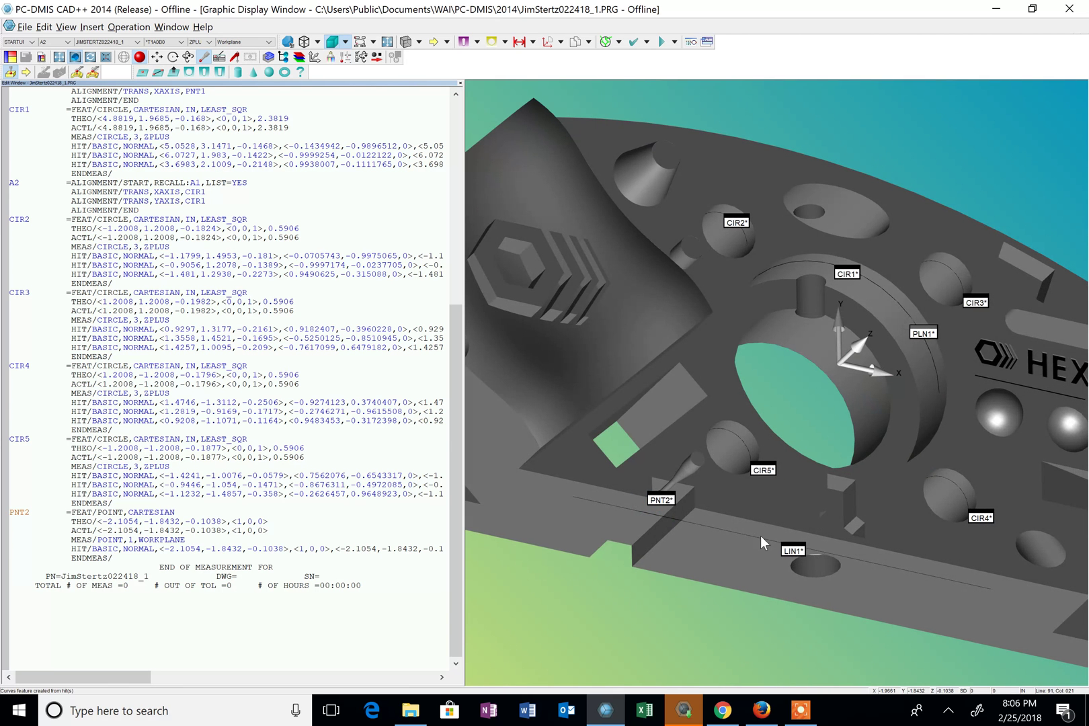
{"action": "right_click_drag", "start_coordinate": [747, 523], "coordinate": [723, 514], "text": "ctrl"}
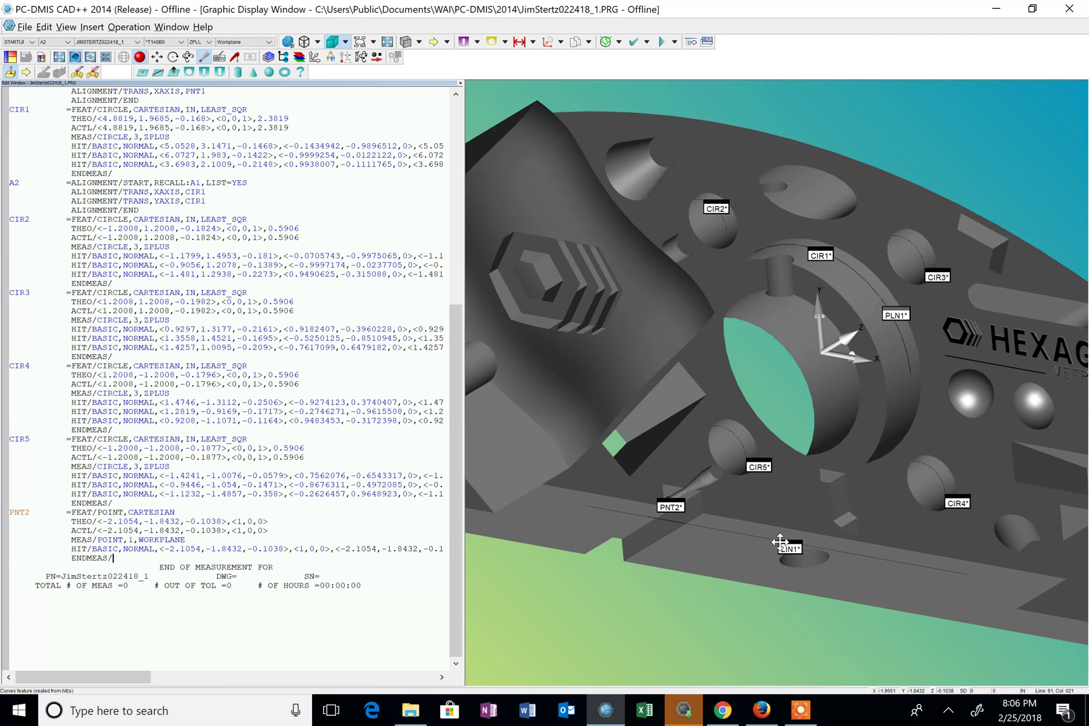
{"action": "left_click", "coordinate": [698, 507]}
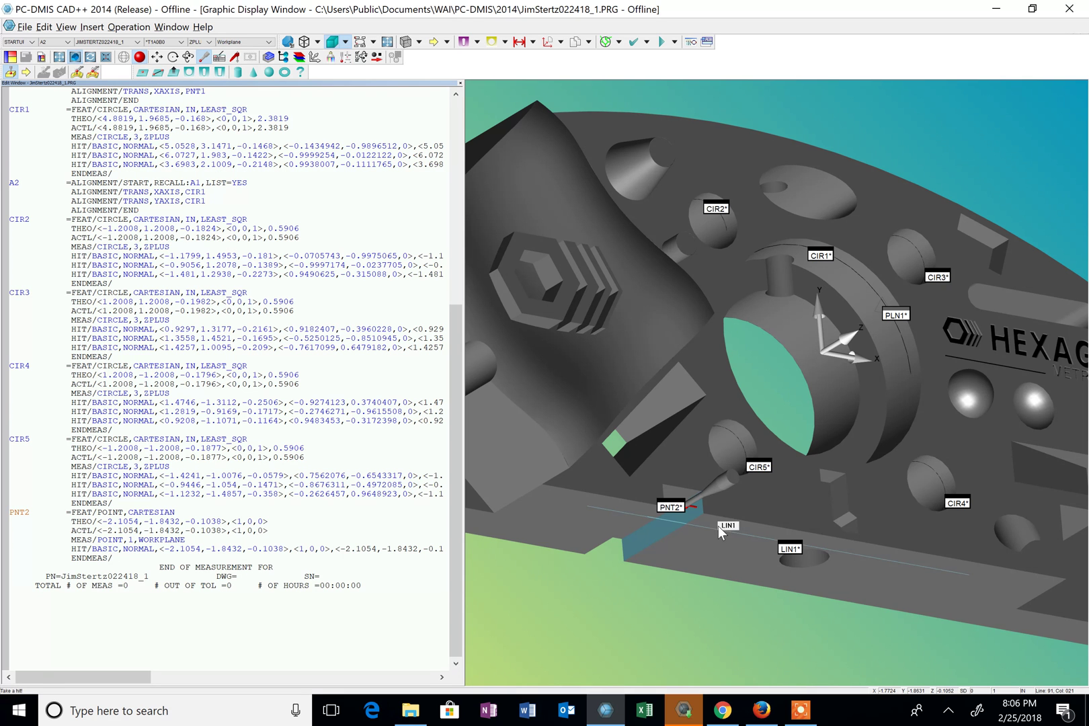
{"action": "left_click", "coordinate": [718, 526]}
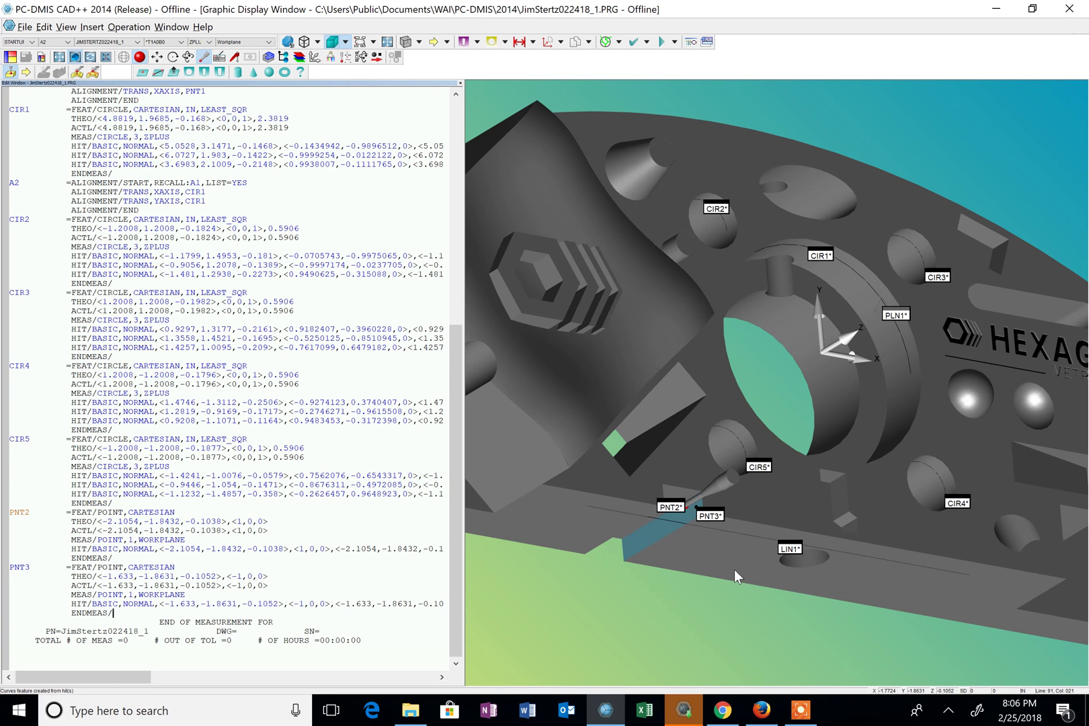
Step: Move the PNT2 label clear of the notch and measure a single point on the notch's Y-minus-facing back wall
{"action": "right_click_drag", "start_coordinate": [735, 570], "coordinate": [673, 436], "text": "ctrl"}
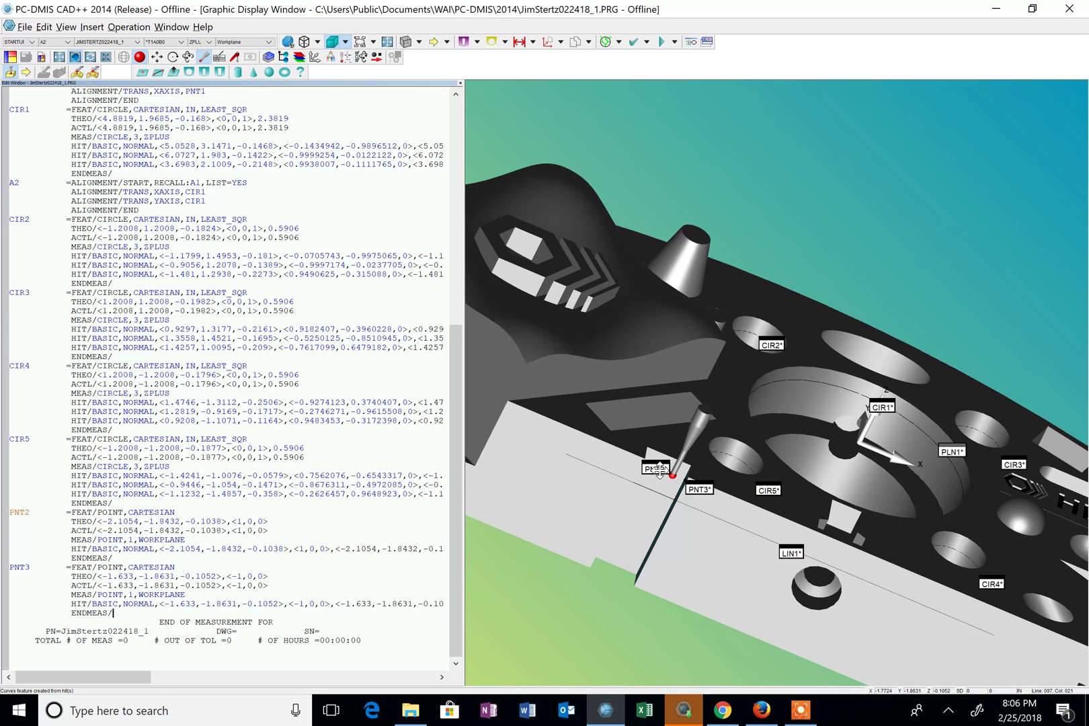
{"action": "left_click_drag", "start_coordinate": [659, 468], "coordinate": [613, 474]}
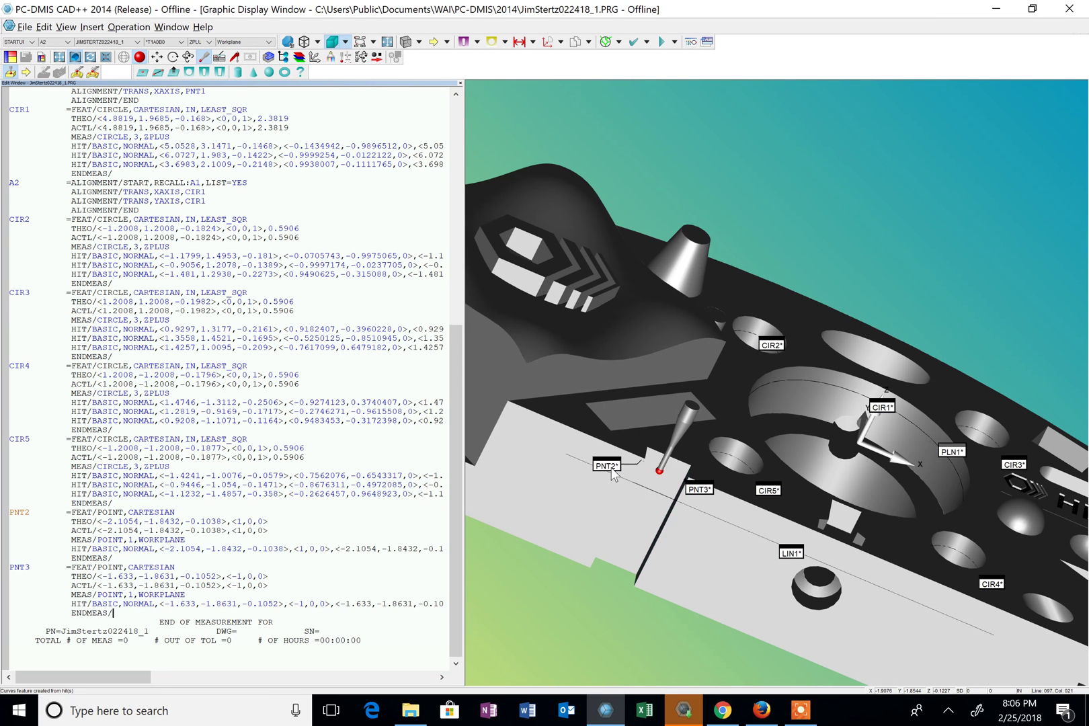
{"action": "right_click_drag", "start_coordinate": [651, 483], "coordinate": [671, 464], "text": "ctrl"}
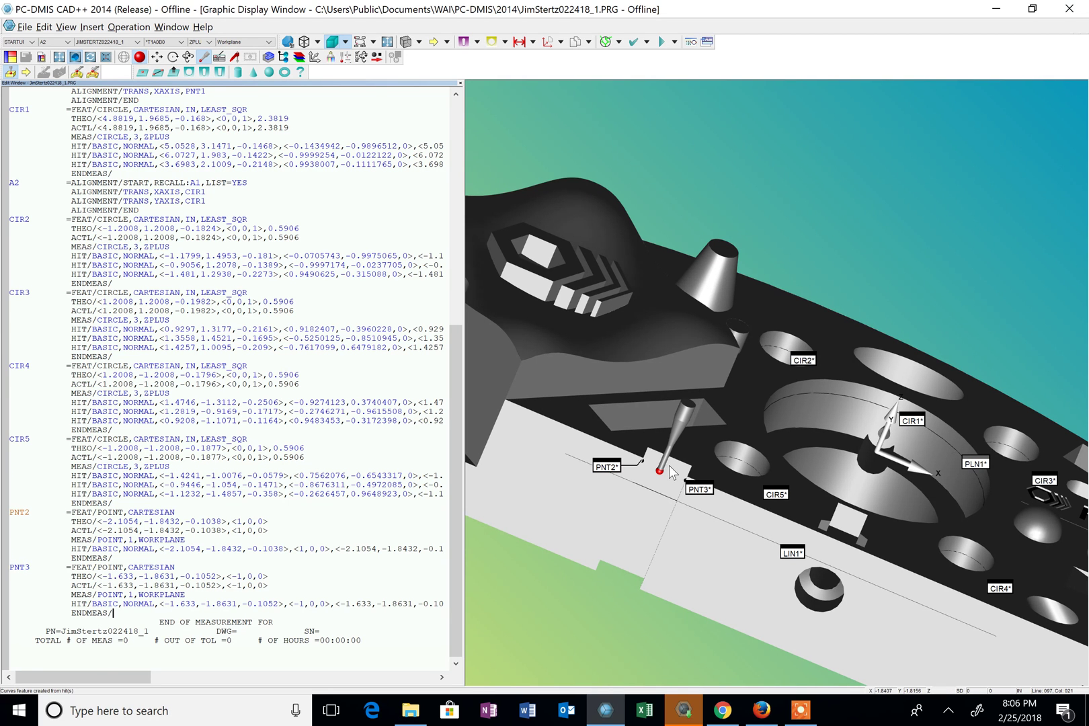
{"action": "left_click", "coordinate": [684, 478]}
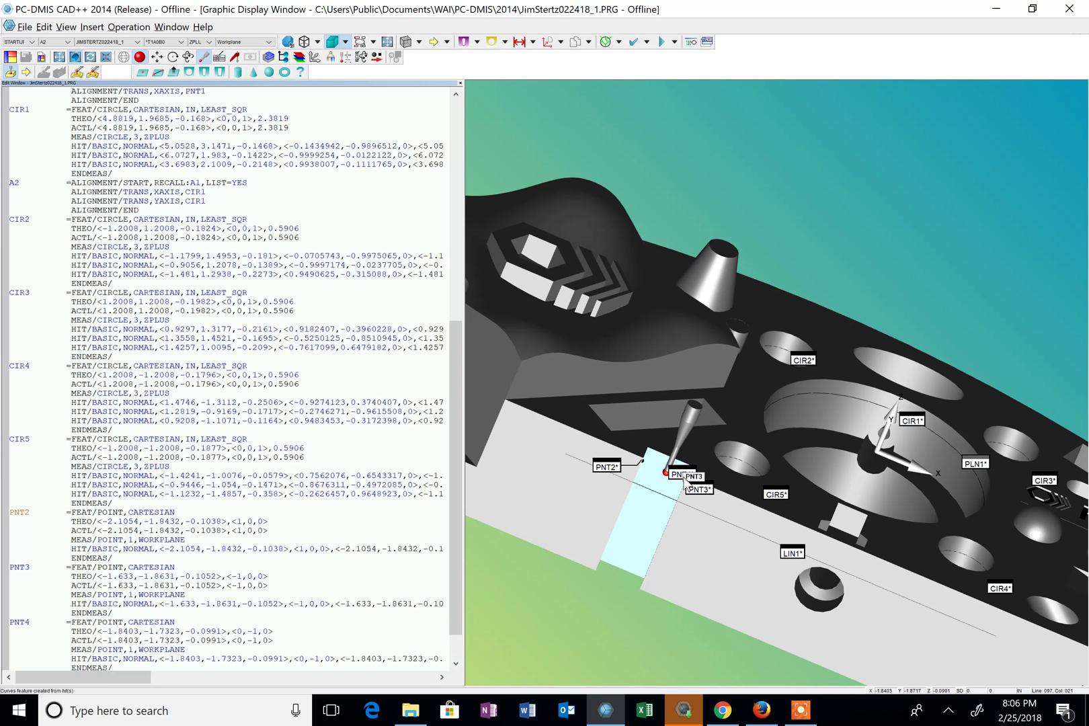
Step: Measure a line with two hits on the angled slot's wall nearest the contoured surface, facing X-plus, Y-minus
{"action": "right_click_drag", "start_coordinate": [793, 293], "coordinate": [779, 371], "text": "ctrl"}
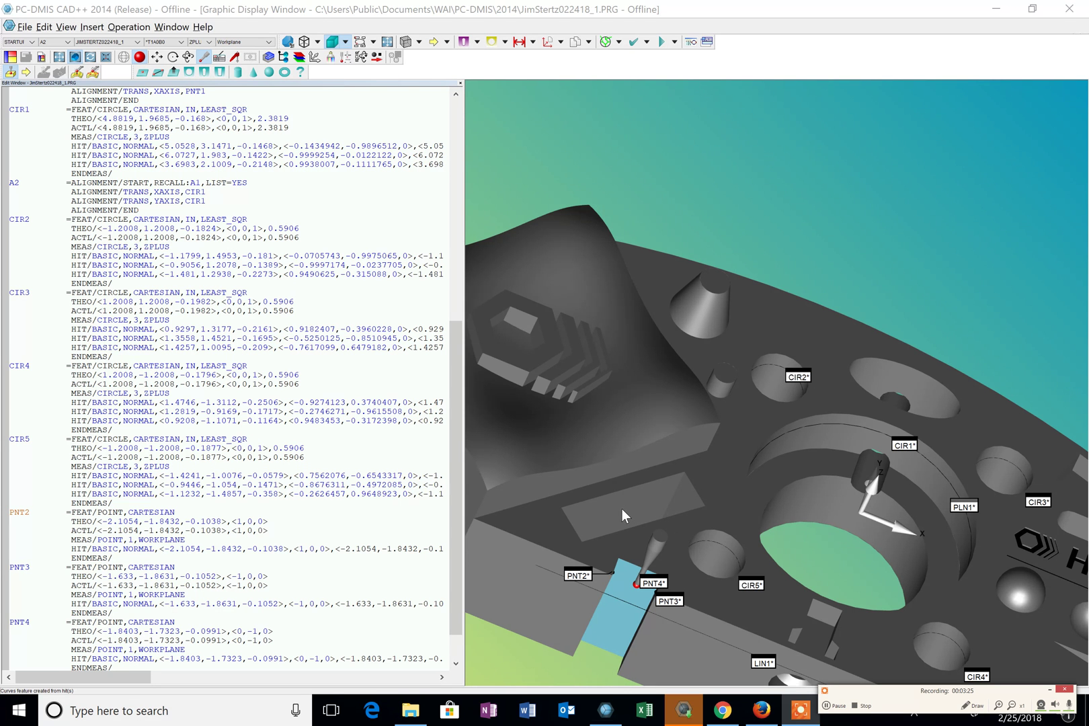
{"action": "middle_click_drag", "start_coordinate": [622, 509], "coordinate": [598, 495]}
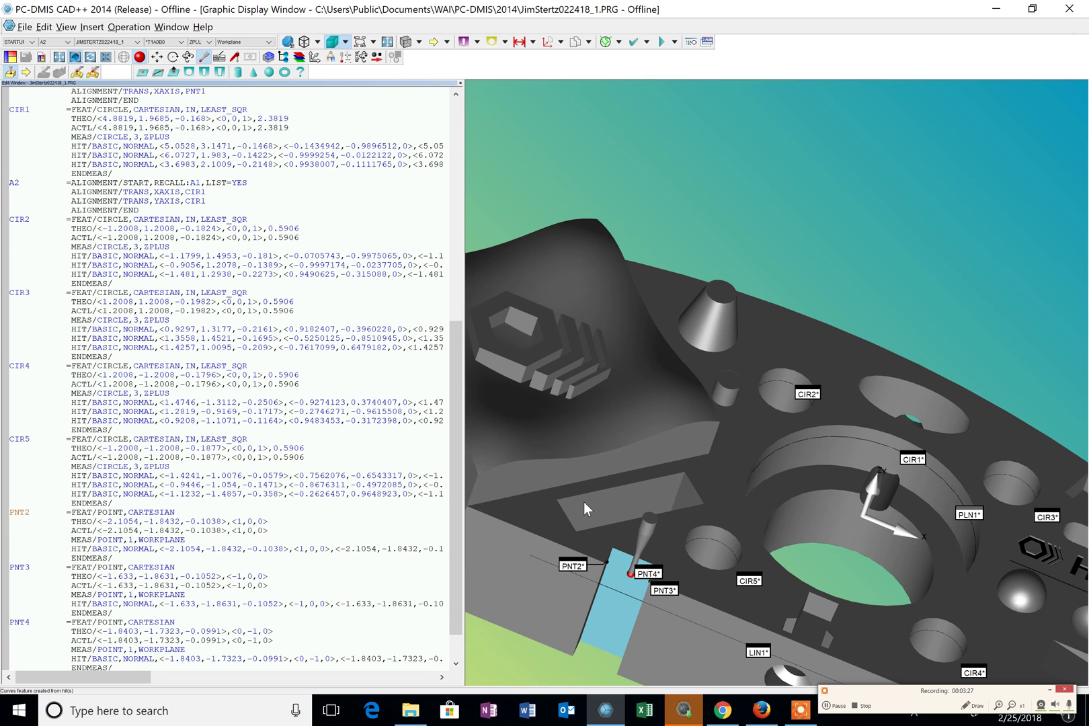
{"action": "left_click", "coordinate": [584, 501]}
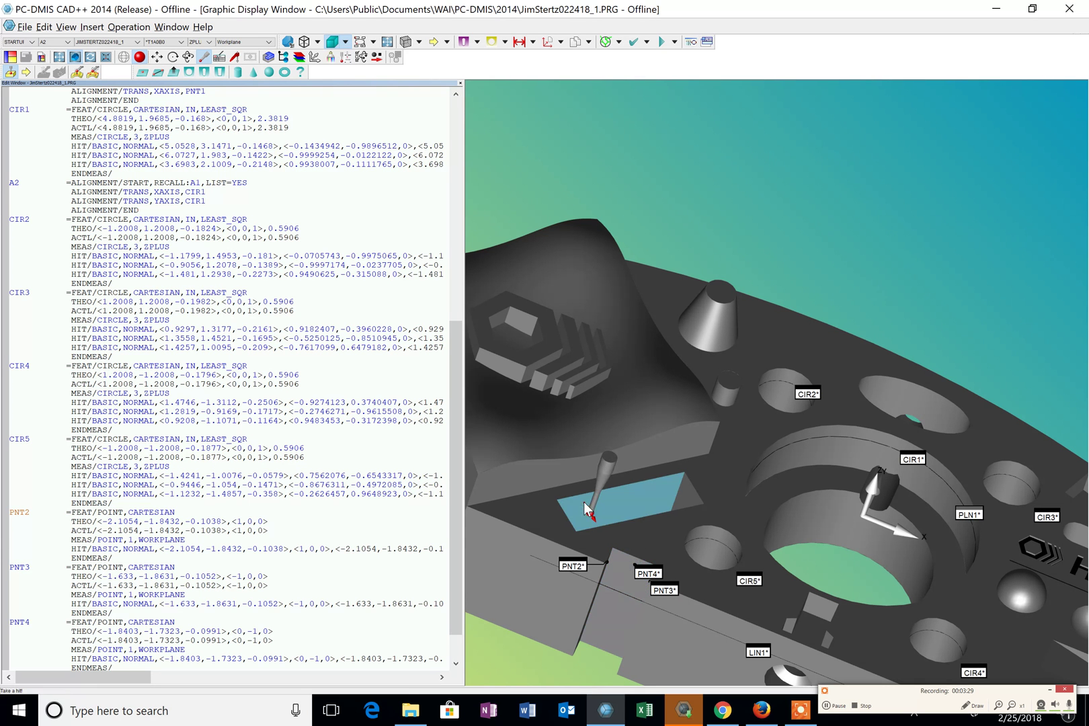
{"action": "left_click", "coordinate": [673, 501]}
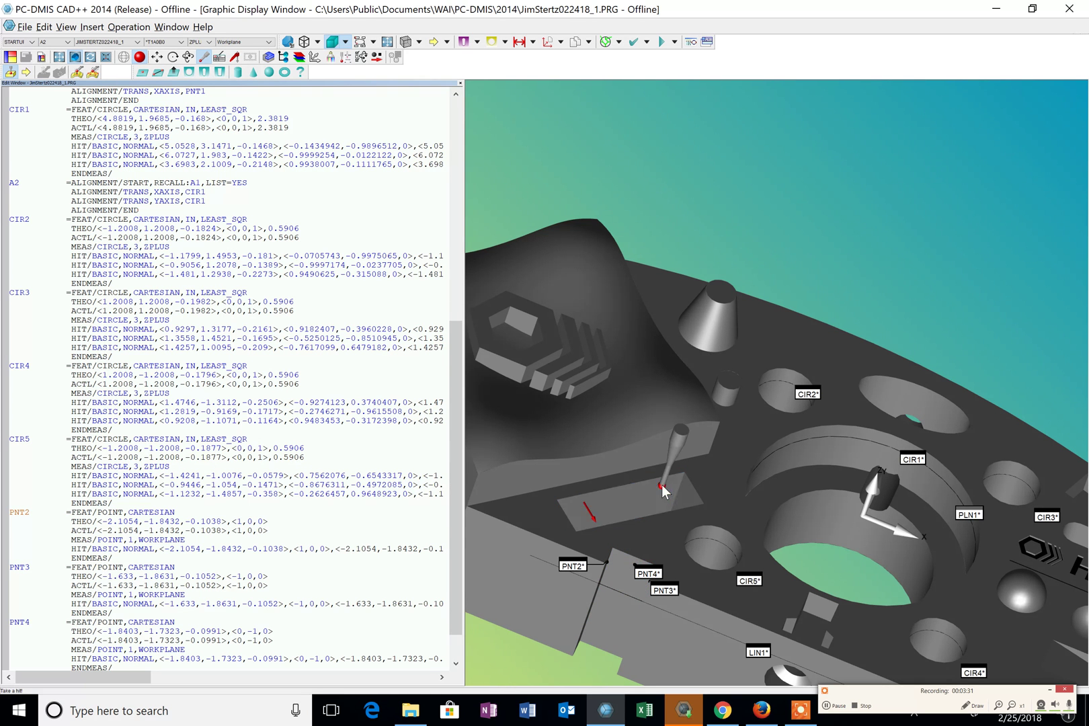
{"action": "key", "text": "End"}
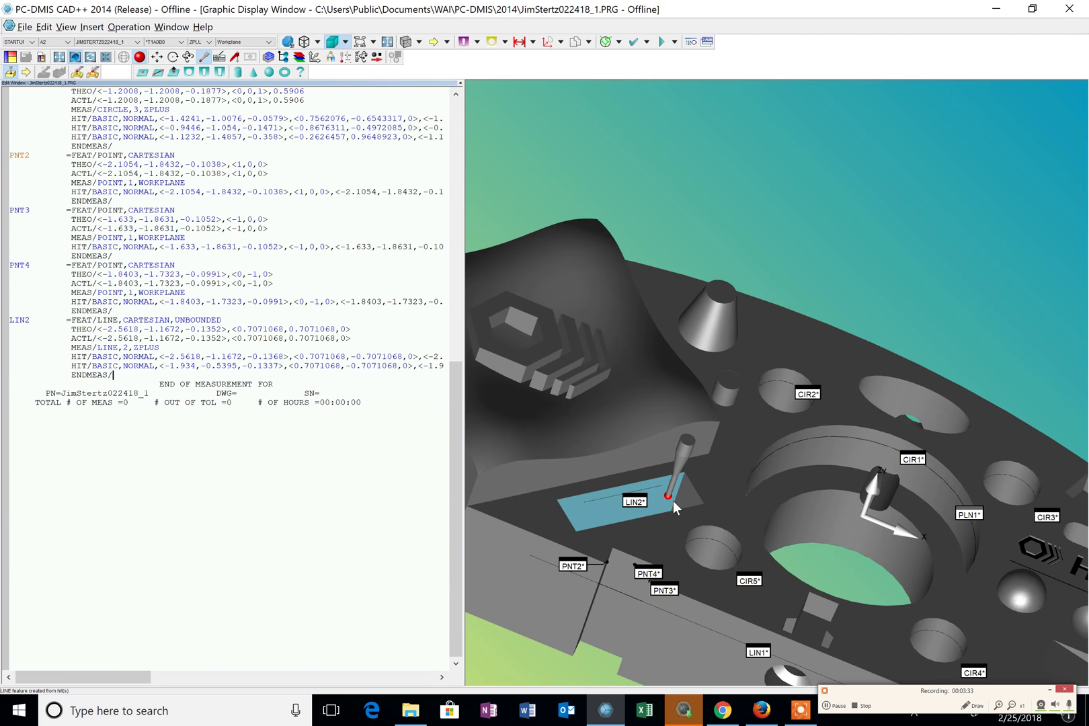
Step: Measure a line with two hits on the angled slot's opposite wall, facing X-minus, Y-plus
{"action": "right_click_drag", "start_coordinate": [706, 516], "coordinate": [778, 608], "text": "ctrl"}
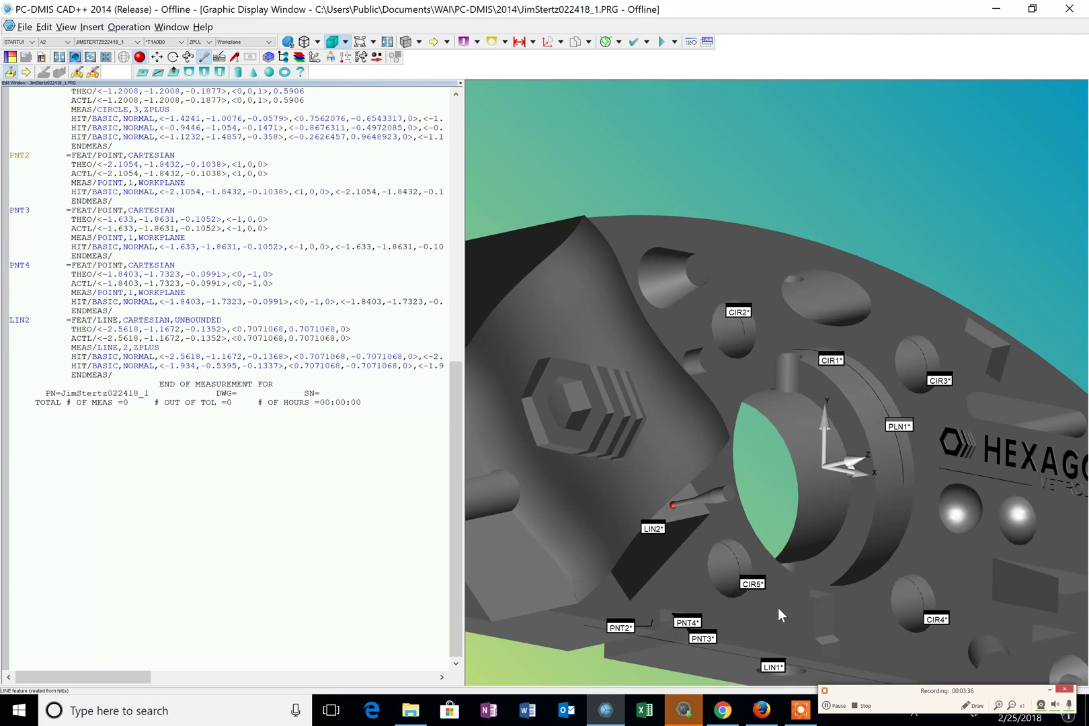
{"action": "left_click", "coordinate": [638, 580]}
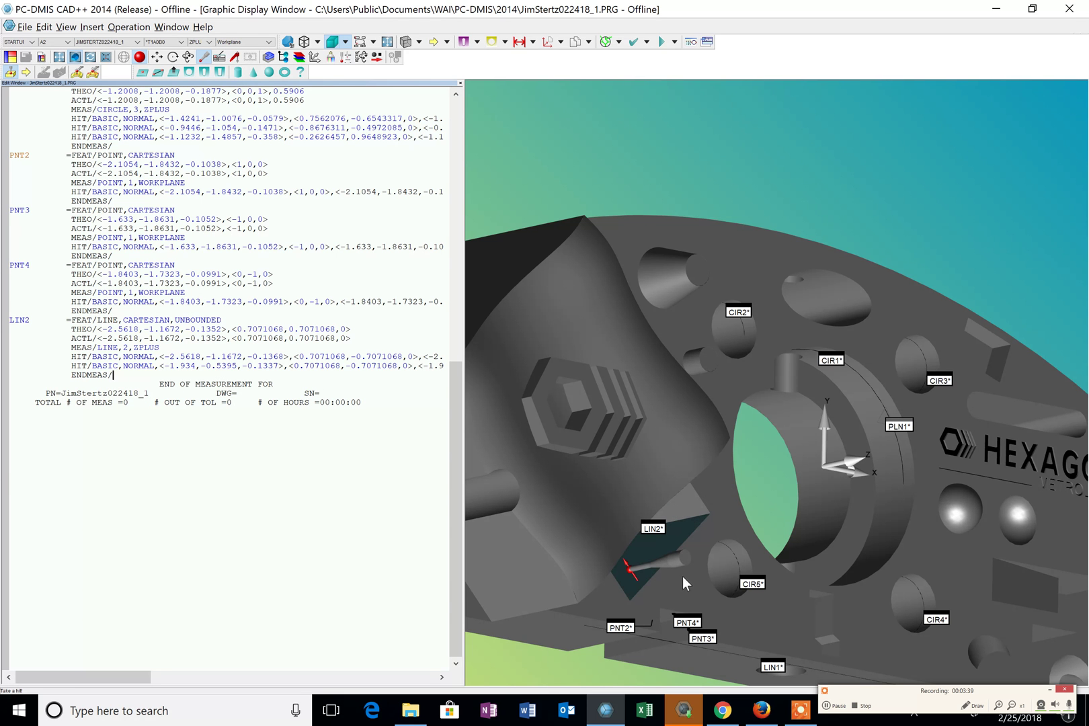
{"action": "left_click", "coordinate": [688, 533]}
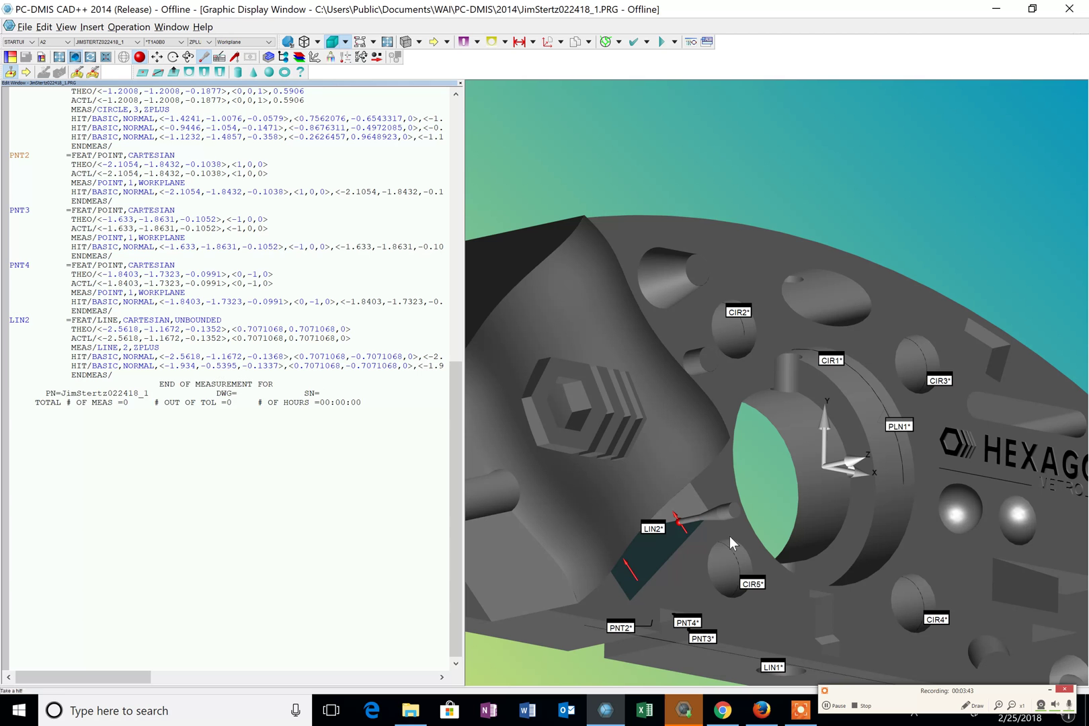
{"action": "key", "text": "End"}
{"action": "right_click_drag", "start_coordinate": [815, 488], "coordinate": [751, 387], "text": "ctrl"}
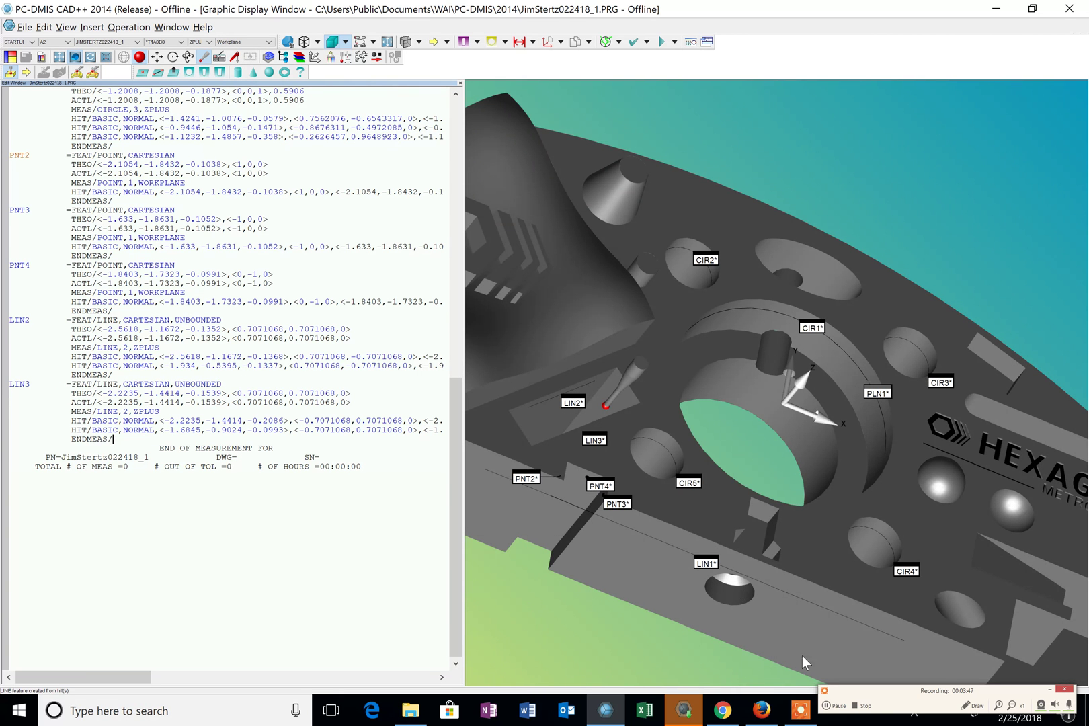
{"action": "left_click", "coordinate": [835, 708]}
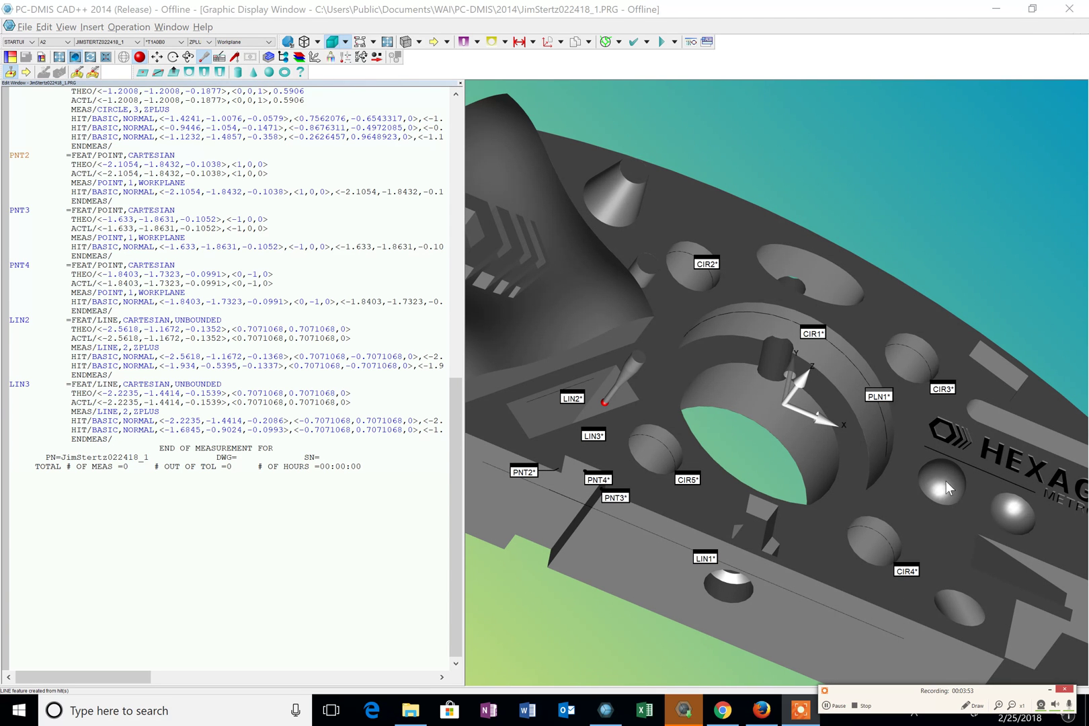
Step: Measure a sphere with five hits on the ball nearest the bore, below the HEXAGON lettering
{"action": "left_click", "coordinate": [161, 61]}
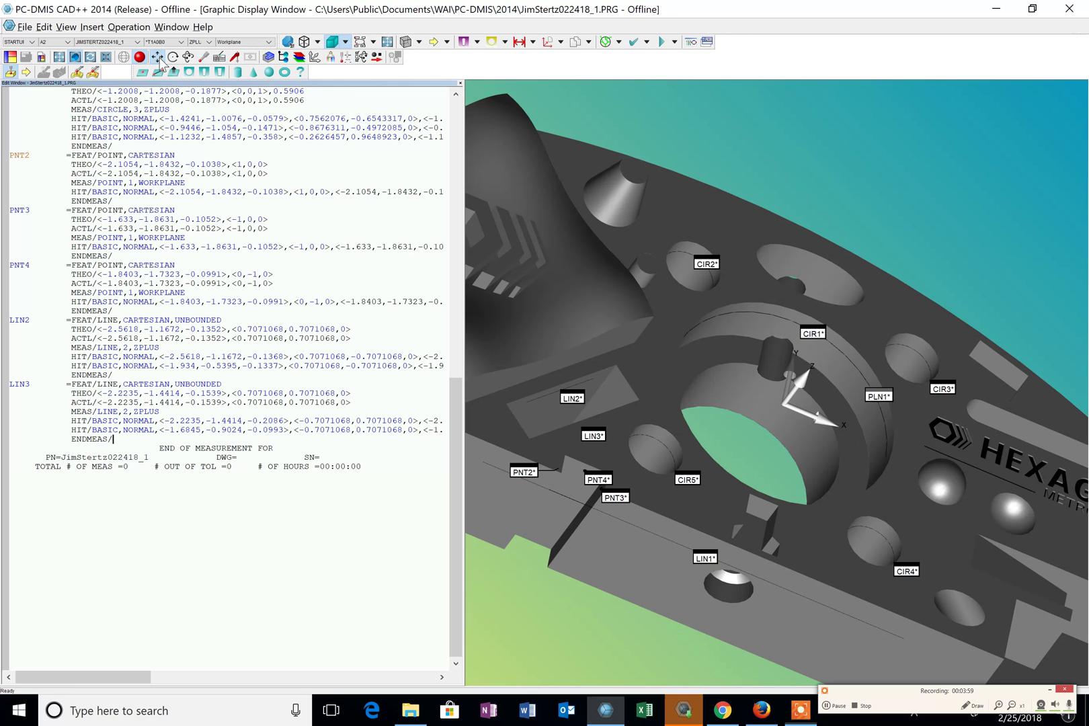
{"action": "left_click_drag", "start_coordinate": [770, 322], "coordinate": [677, 259]}
{"action": "scroll", "coordinate": [677, 259], "scroll_direction": "up", "scroll_amount": 3}
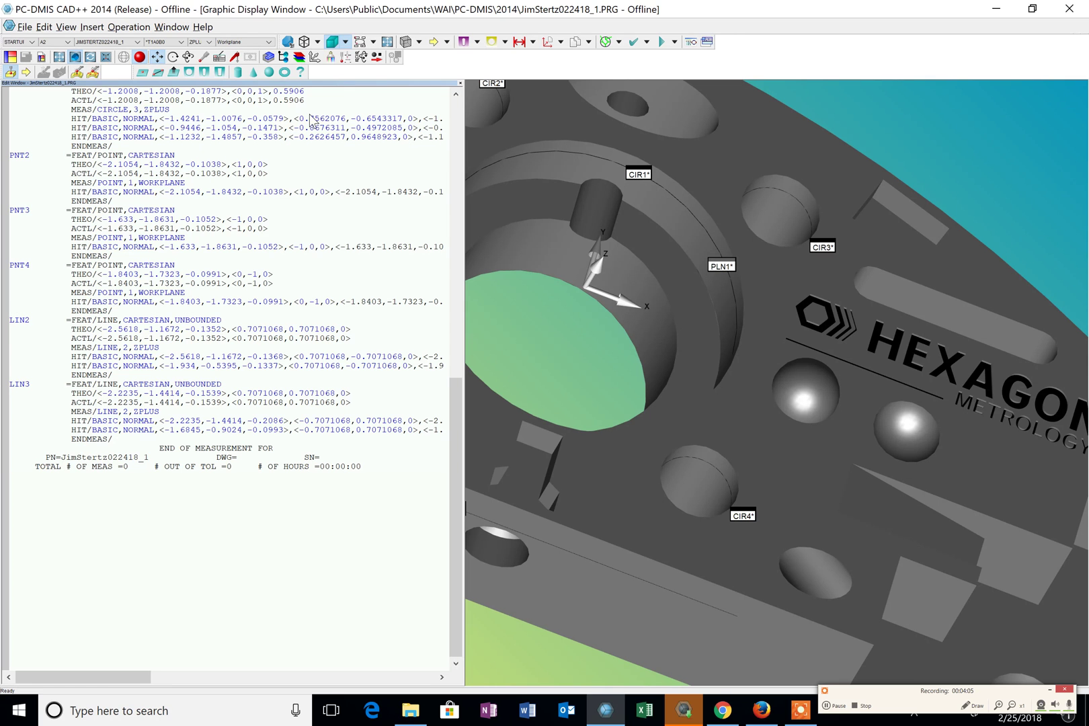
{"action": "left_click", "coordinate": [203, 57]}
{"action": "left_click", "coordinate": [802, 405]}
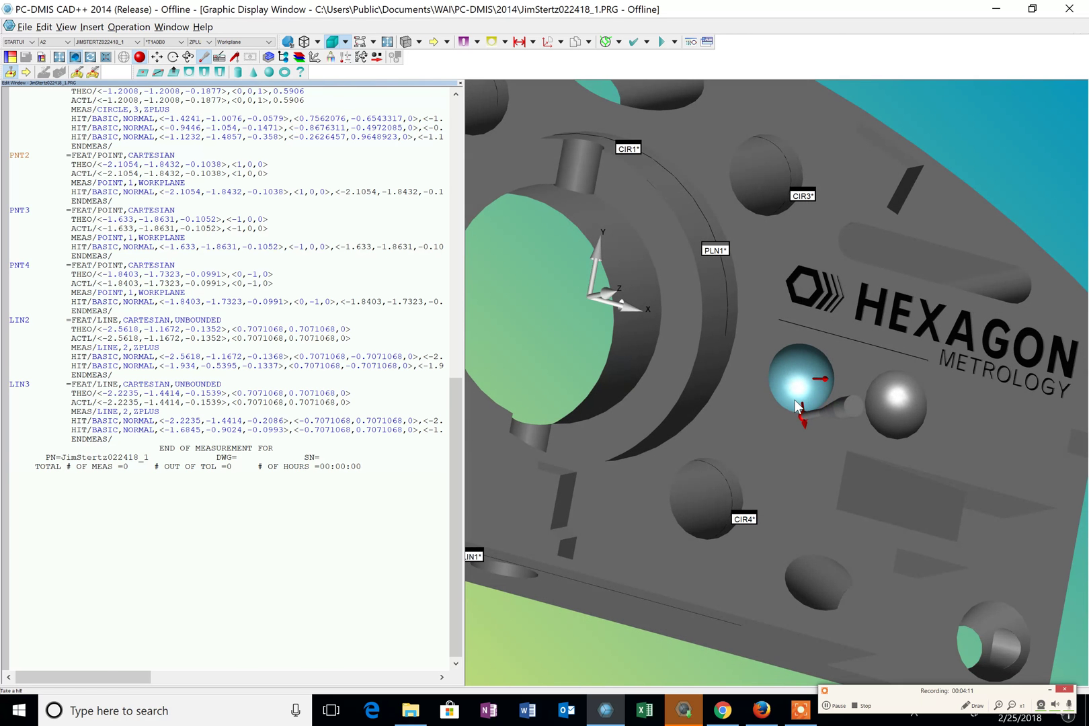
{"action": "left_click", "coordinate": [786, 375]}
{"action": "middle_click_drag", "start_coordinate": [815, 347], "coordinate": [765, 414]}
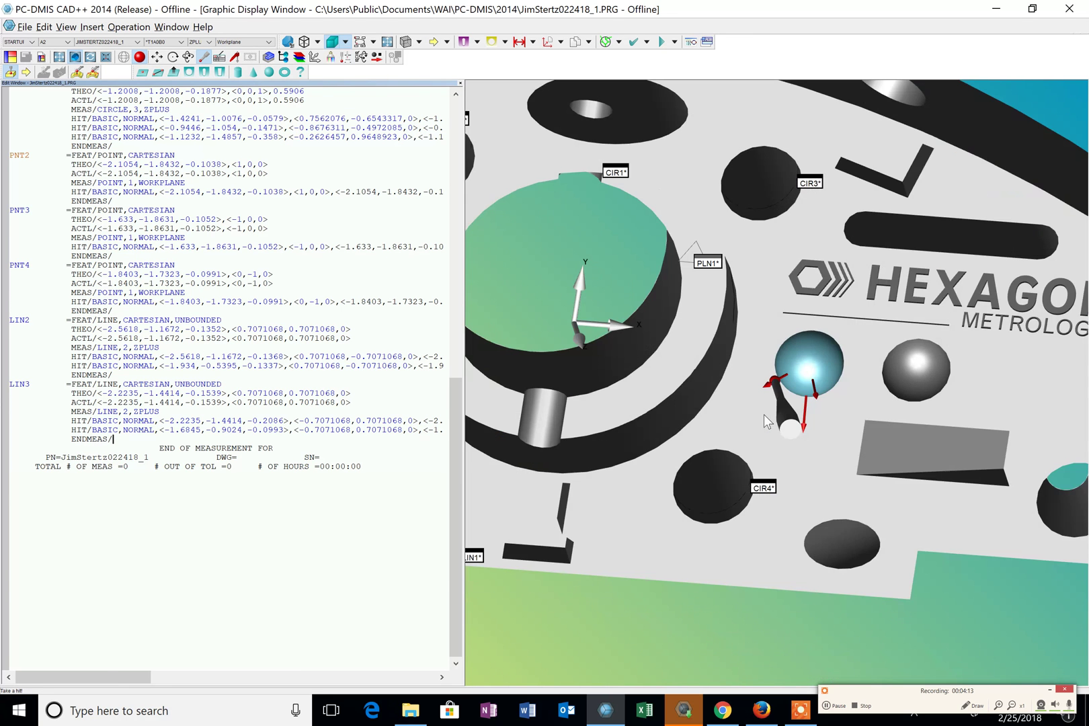
{"action": "left_click", "coordinate": [812, 346]}
{"action": "middle_click_drag", "start_coordinate": [812, 346], "coordinate": [853, 385]}
{"action": "left_click", "coordinate": [857, 382]}
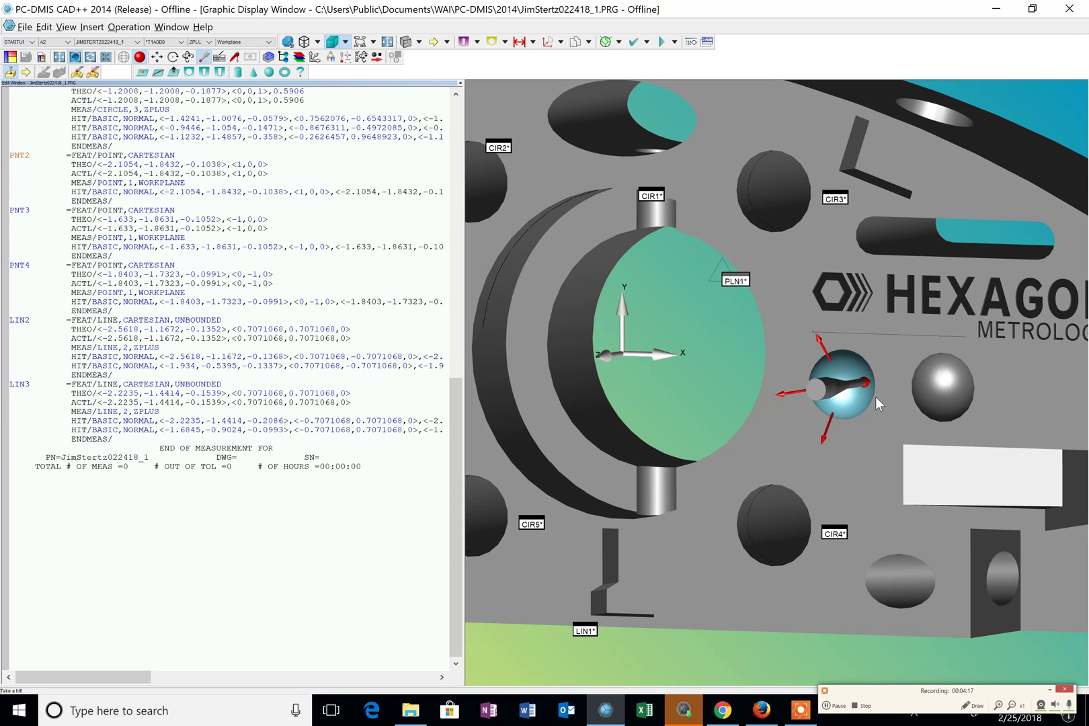
{"action": "key", "text": "End"}
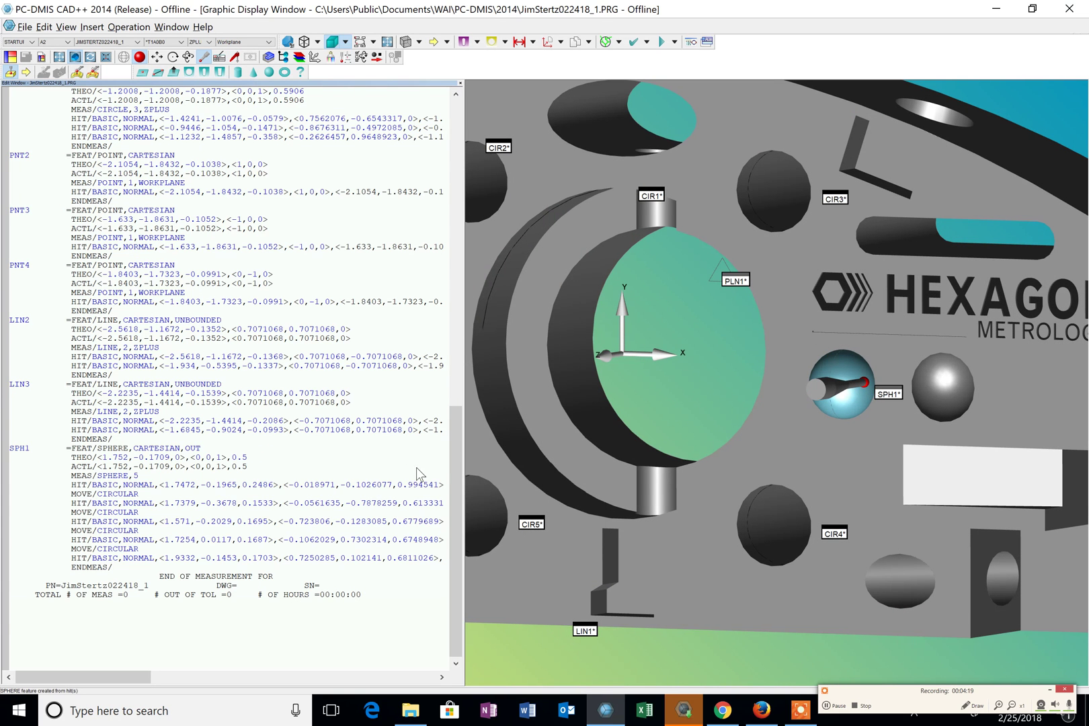
Step: Measure a line with two hits along the Y-minus-facing wall of the rectangular pocket beside the two spheres
{"action": "middle_click_drag", "start_coordinate": [824, 459], "coordinate": [845, 353]}
{"action": "right_click_drag", "start_coordinate": [845, 354], "coordinate": [848, 398], "text": "ctrl"}
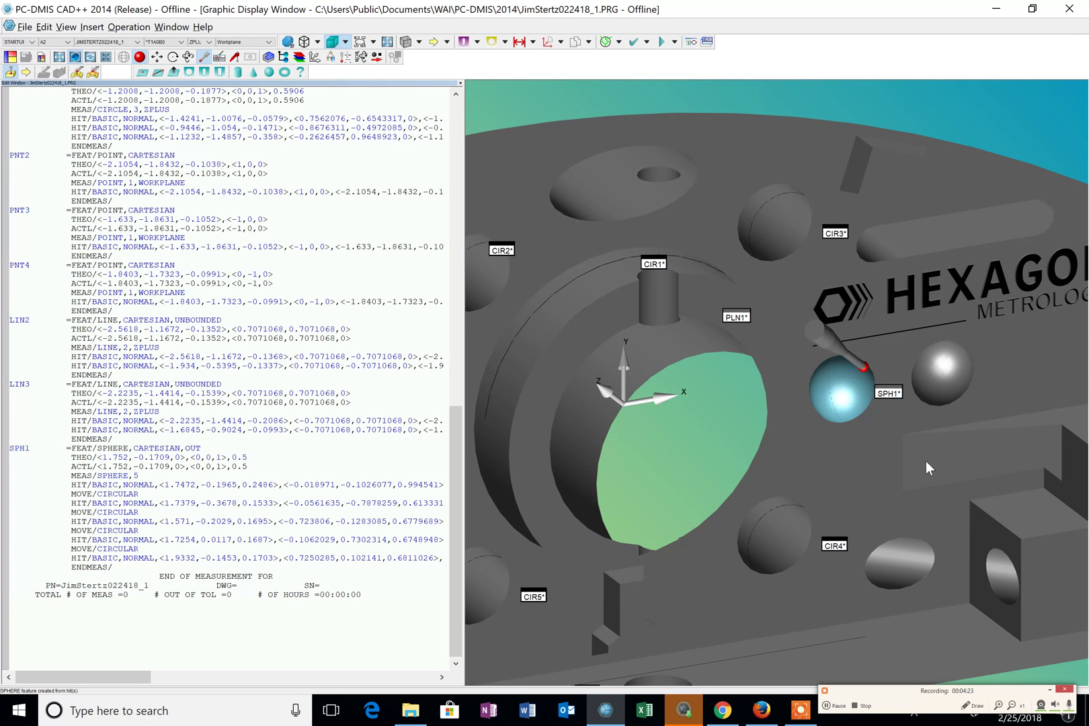
{"action": "left_click", "coordinate": [1035, 451]}
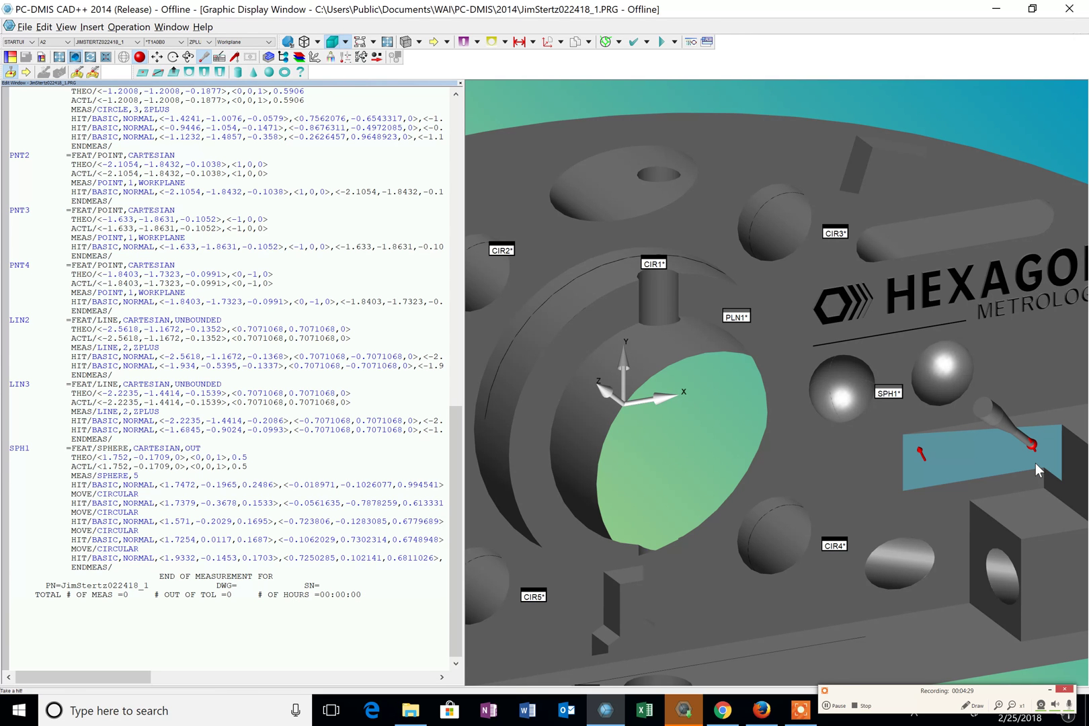
{"action": "key", "text": "End"}
{"action": "scroll", "coordinate": [860, 495], "scroll_direction": "up", "scroll_amount": 1}
{"action": "scroll", "coordinate": [827, 499], "scroll_direction": "down", "scroll_amount": 3}
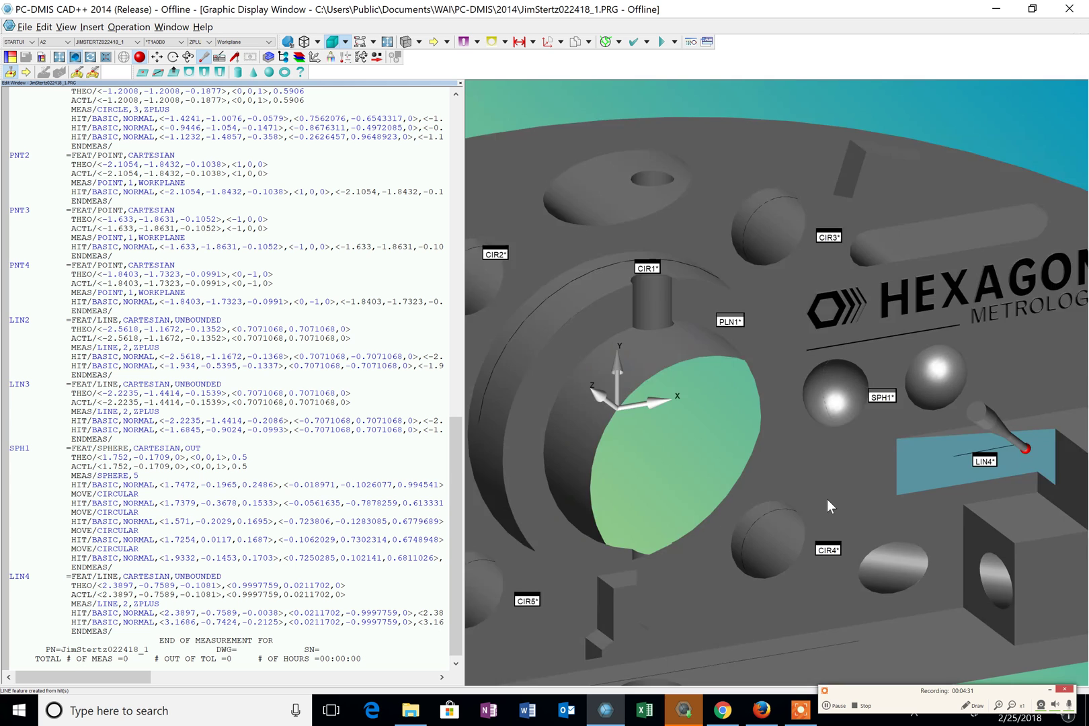
Step: Measure a single point on the low Z-plus-facing ledge at the block's X-minus end, beside PNT1
{"action": "middle_click_drag", "start_coordinate": [812, 468], "coordinate": [827, 519]}
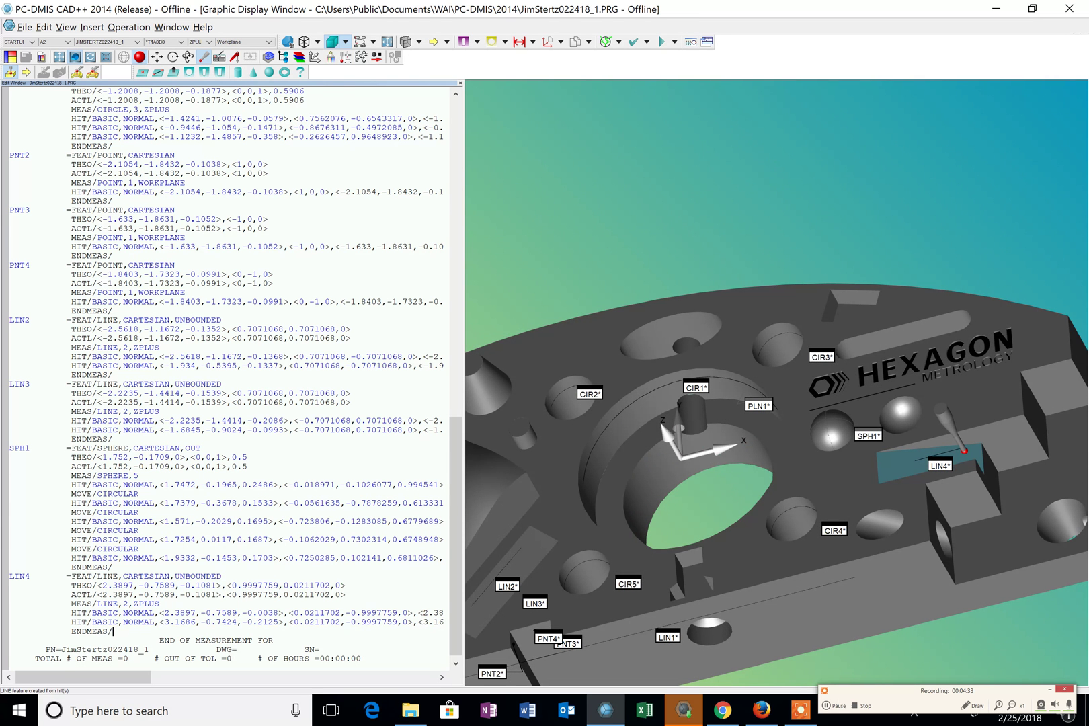
{"action": "left_click", "coordinate": [843, 705]}
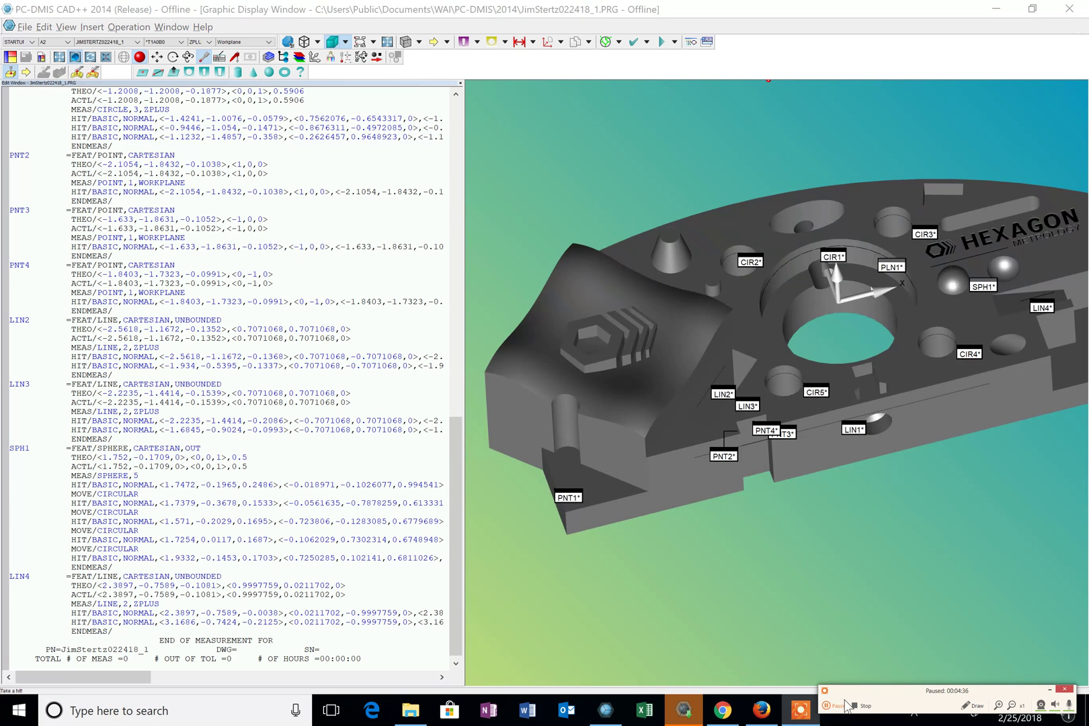
{"action": "left_click", "coordinate": [845, 706]}
{"action": "left_click", "coordinate": [595, 494]}
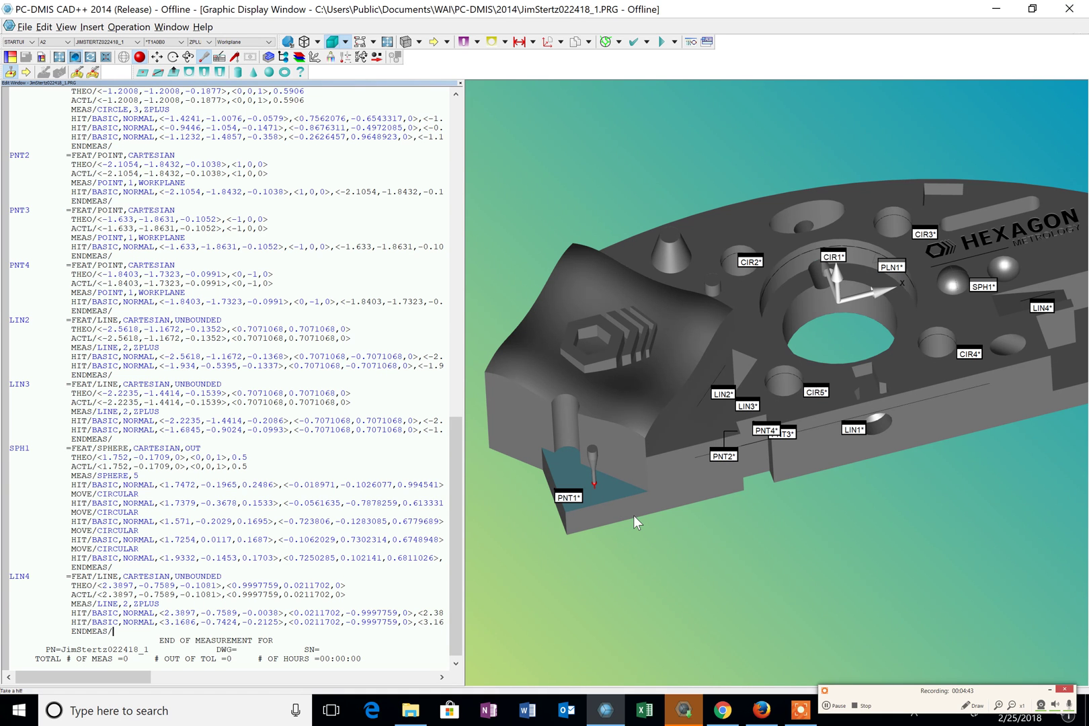
{"action": "key", "text": "End"}
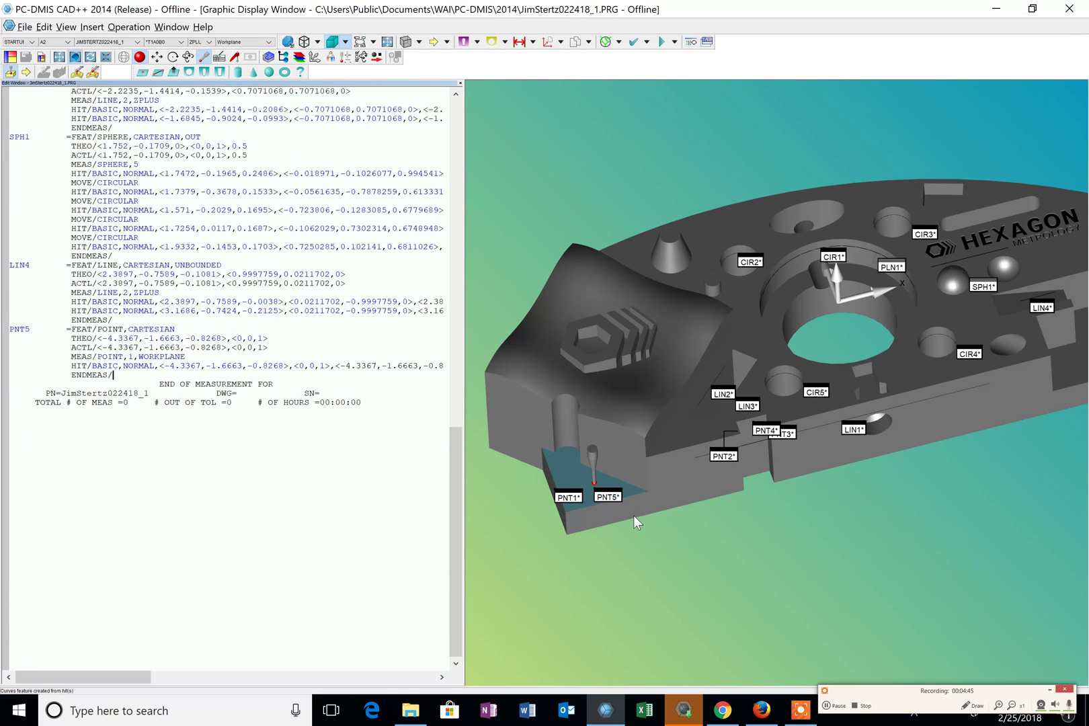
{"action": "left_click", "coordinate": [838, 706]}
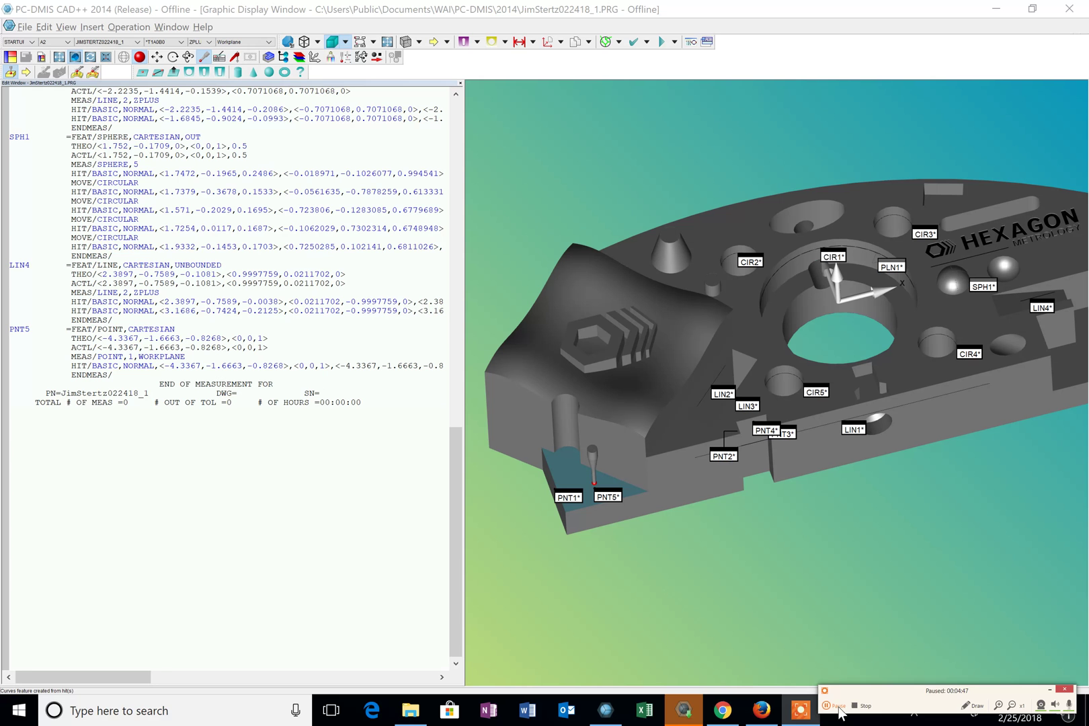